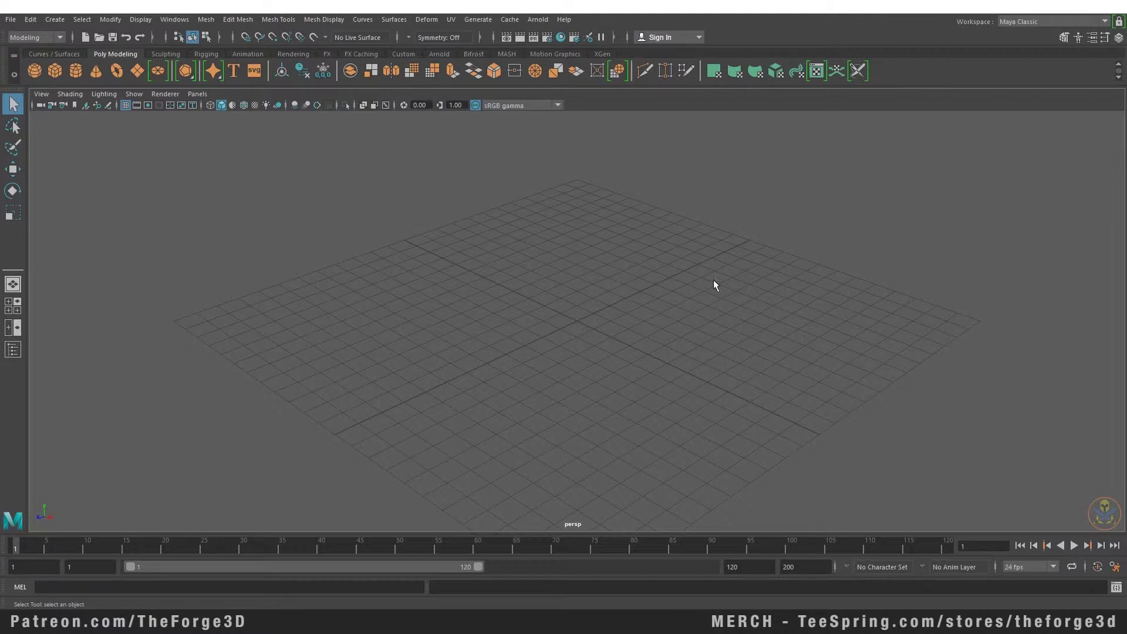
click(1022, 22)
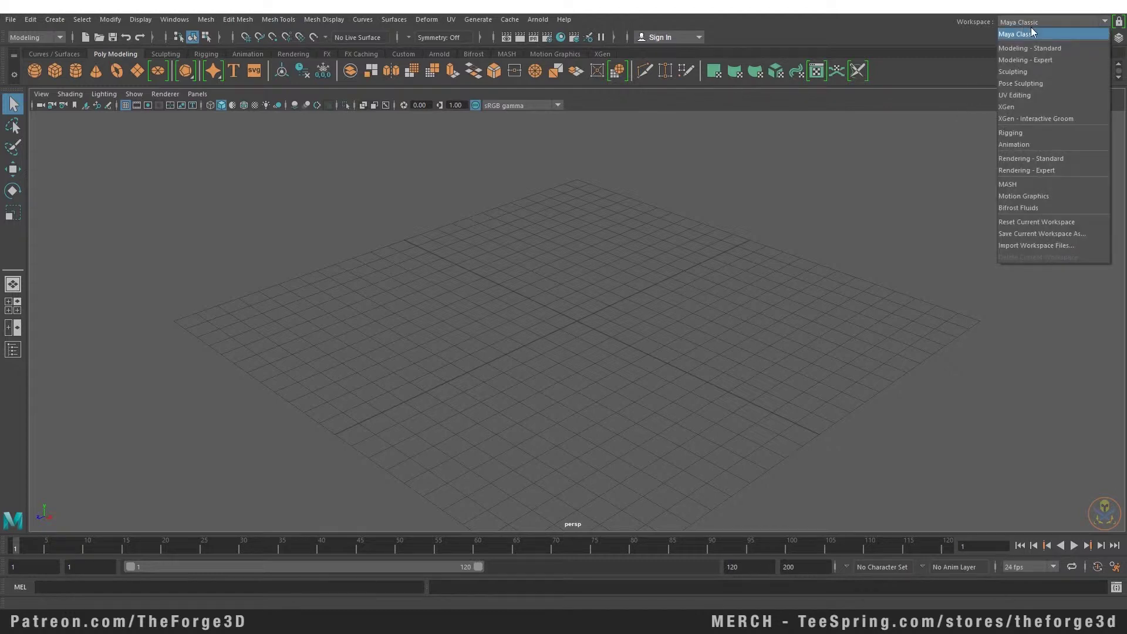
click(904, 18)
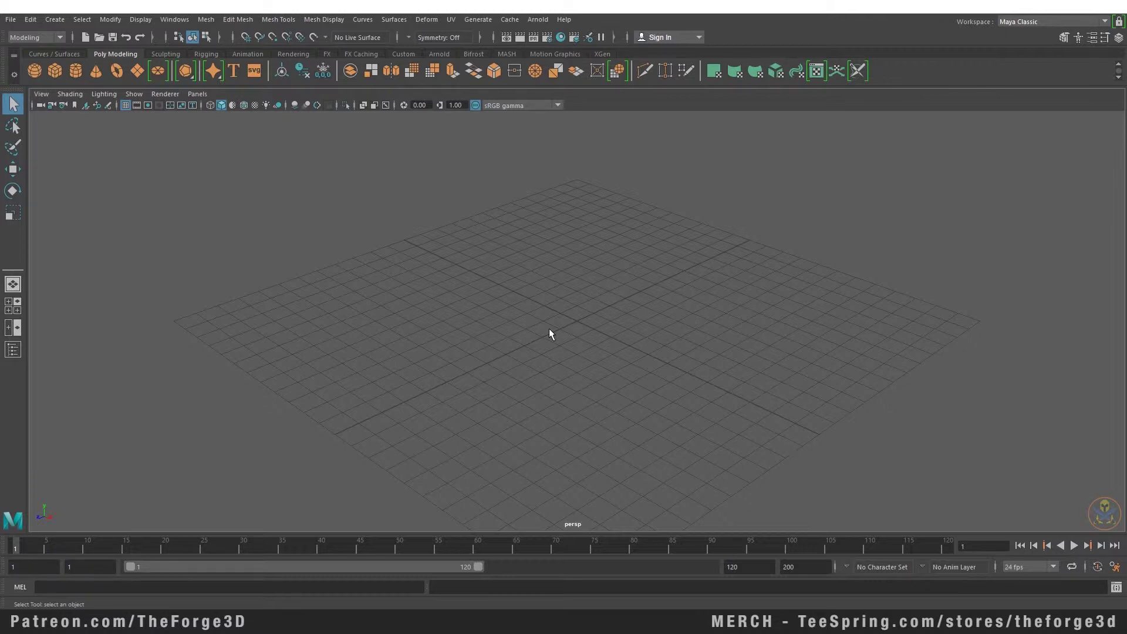
click(11, 19)
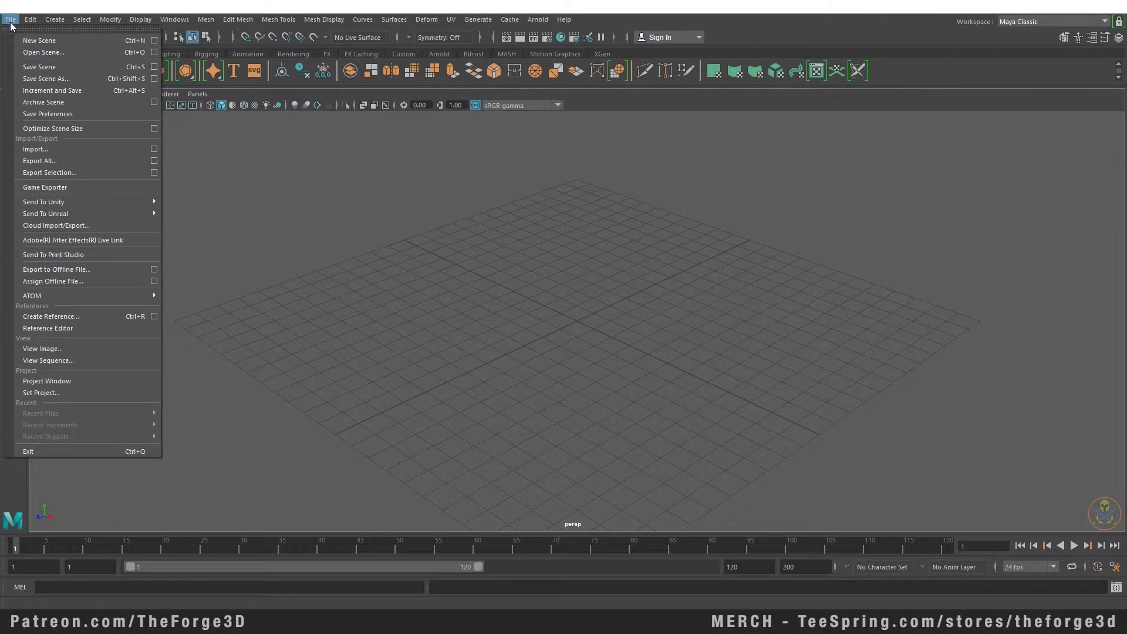
click(30, 20)
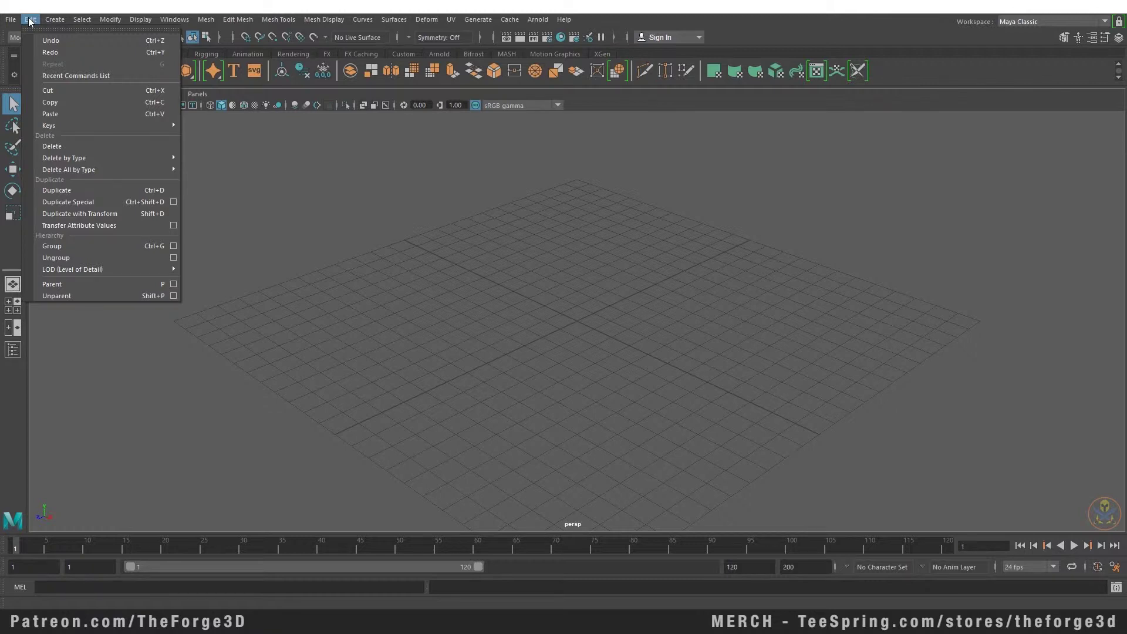
mouse_move(56, 20)
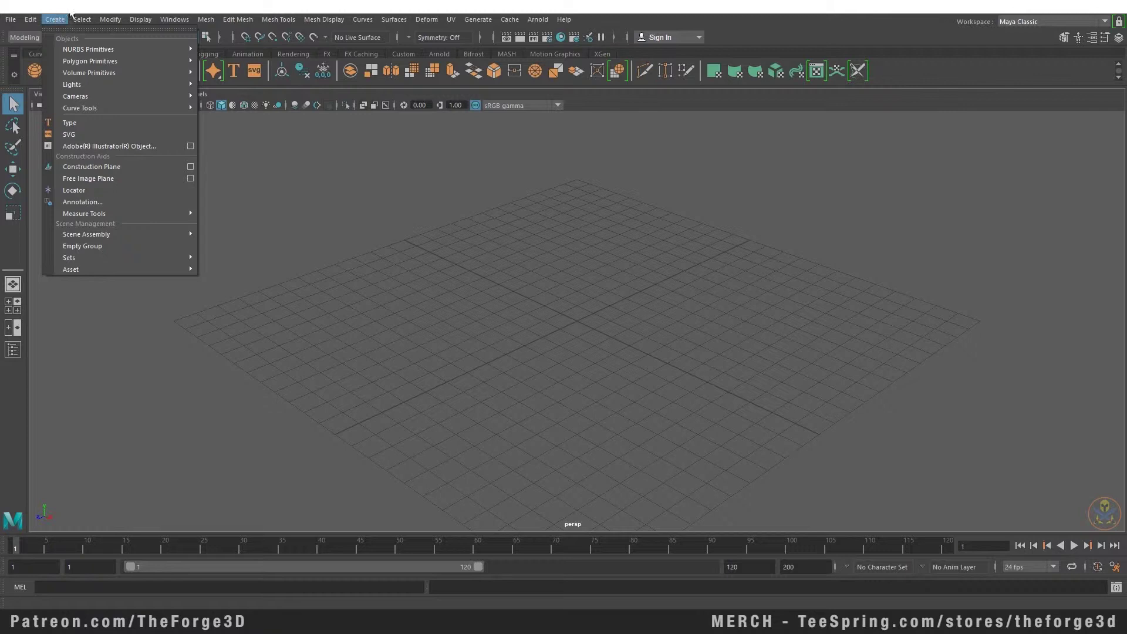
click(59, 20)
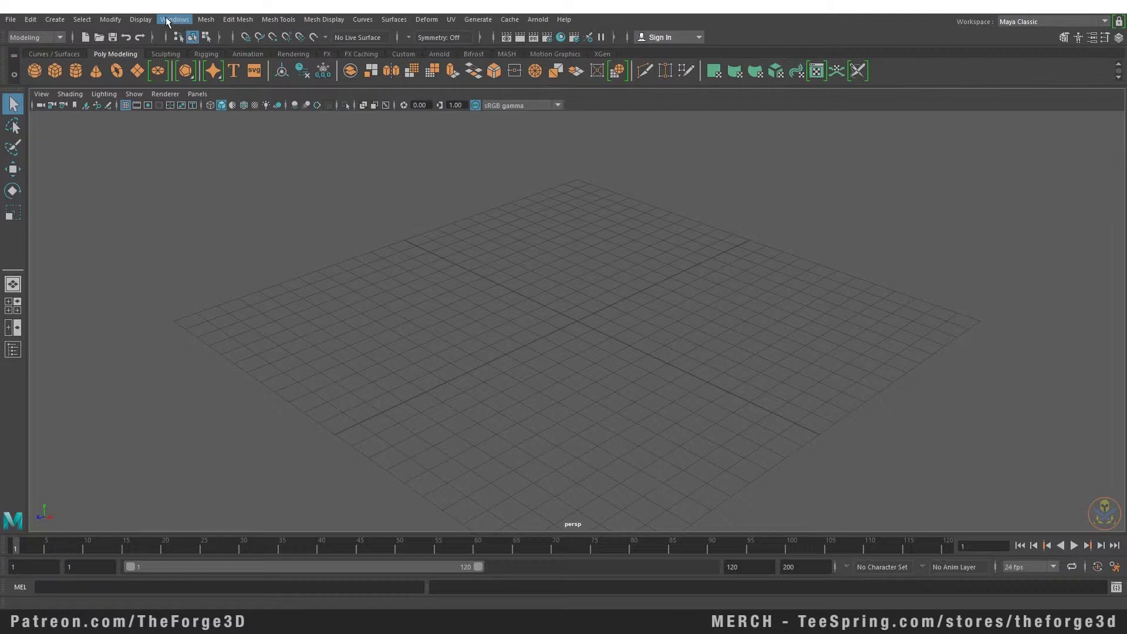
Switch the menu set from Modeling to Animation
click(59, 37)
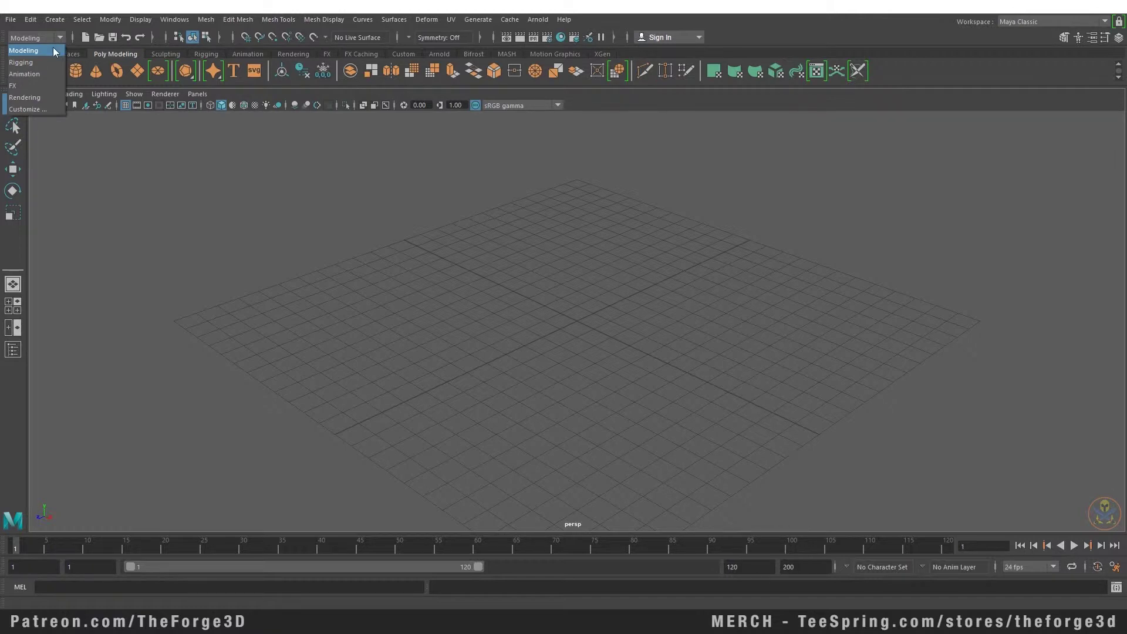
click(43, 50)
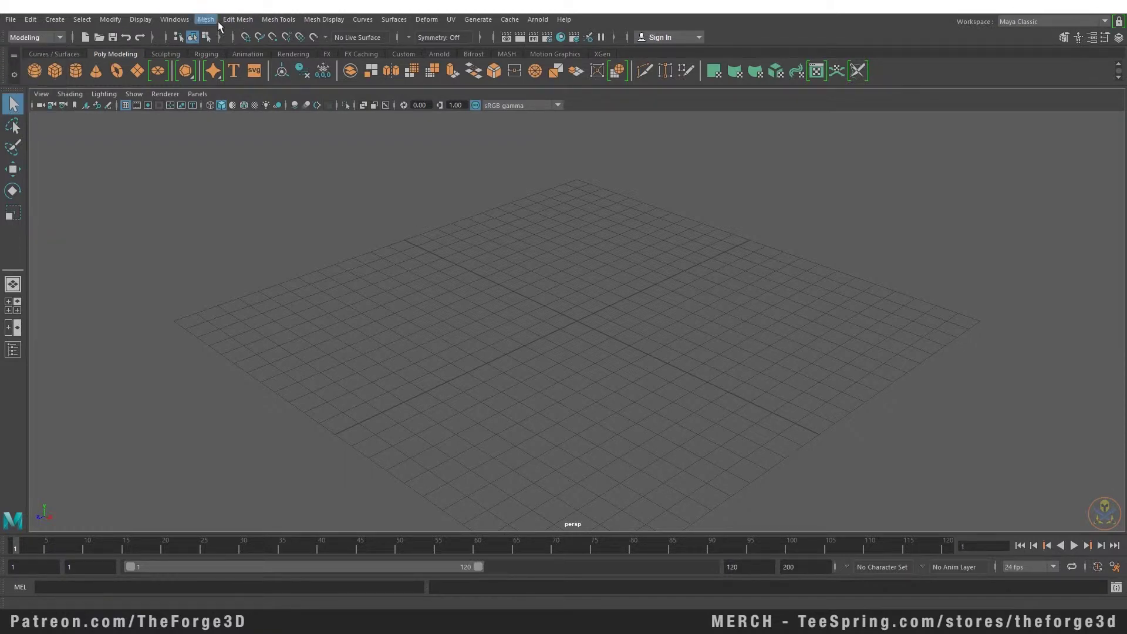
click(51, 37)
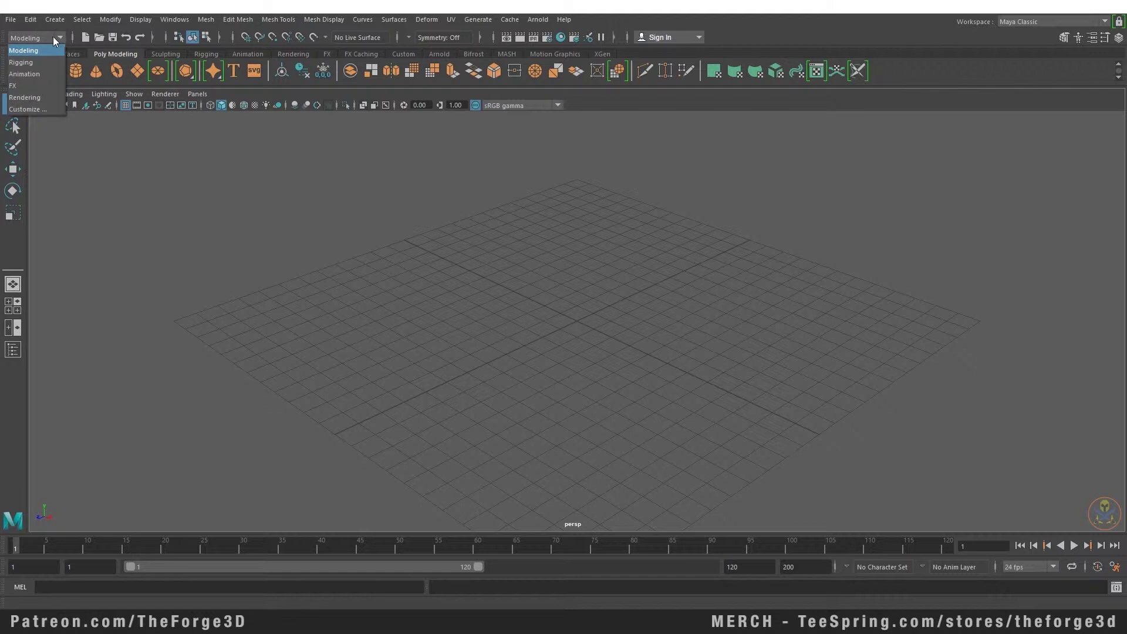
click(41, 73)
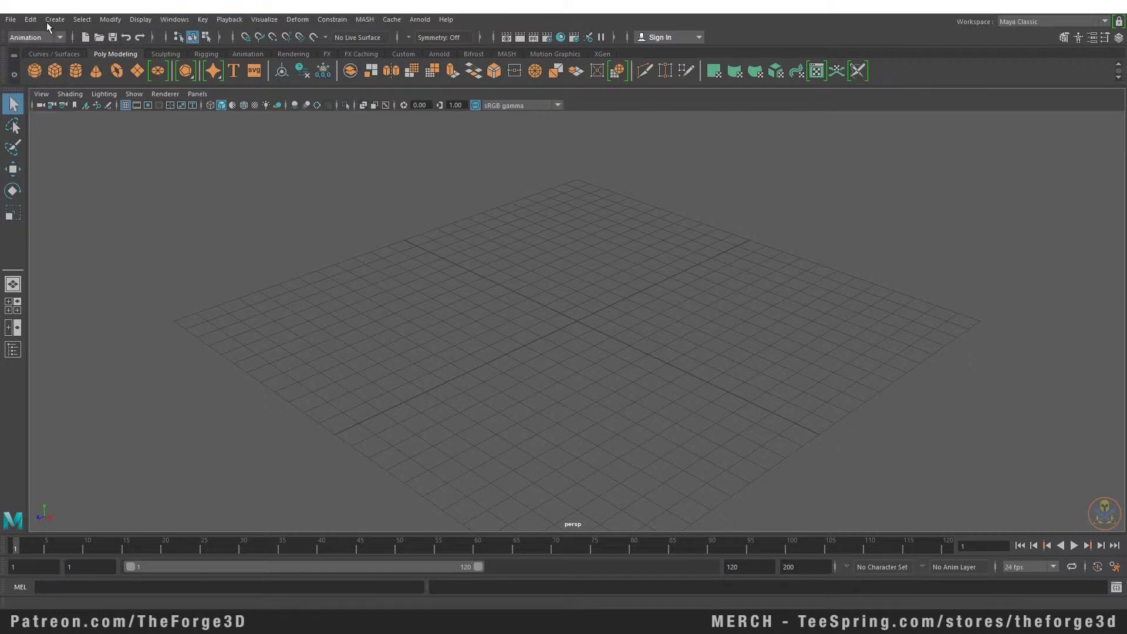
Return the menu set from Animation to Modeling
click(38, 38)
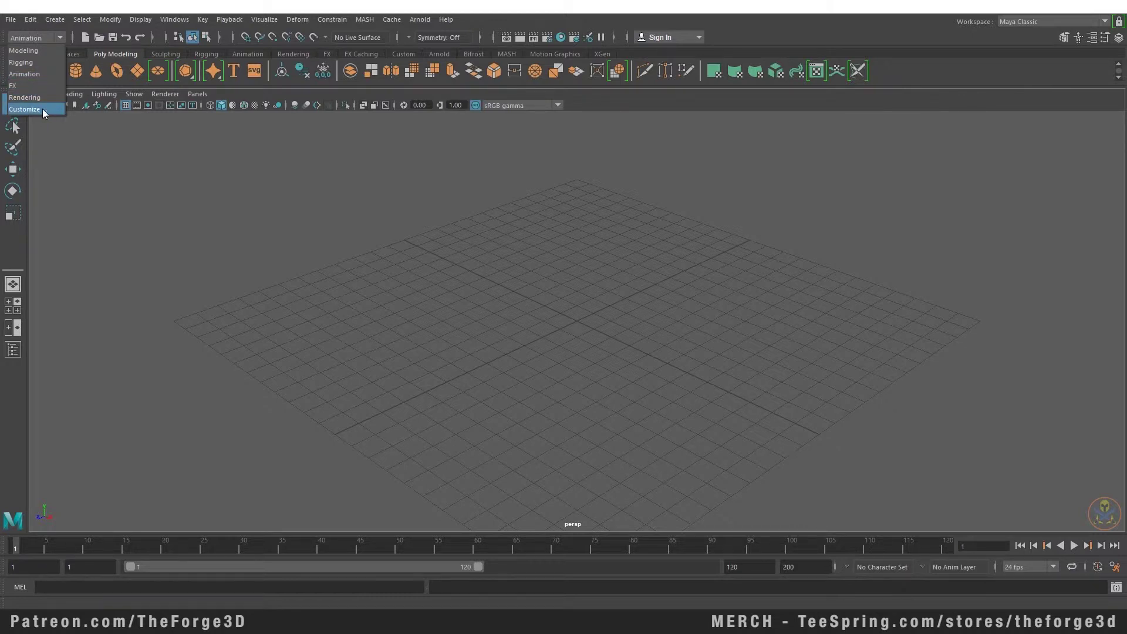
click(45, 39)
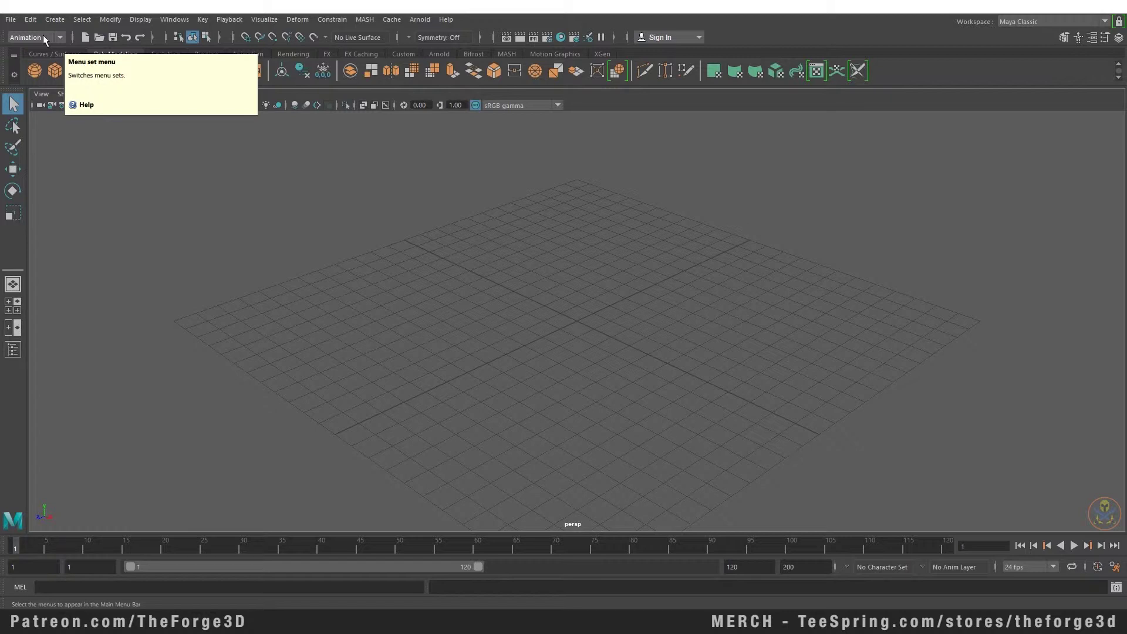
click(44, 35)
click(38, 50)
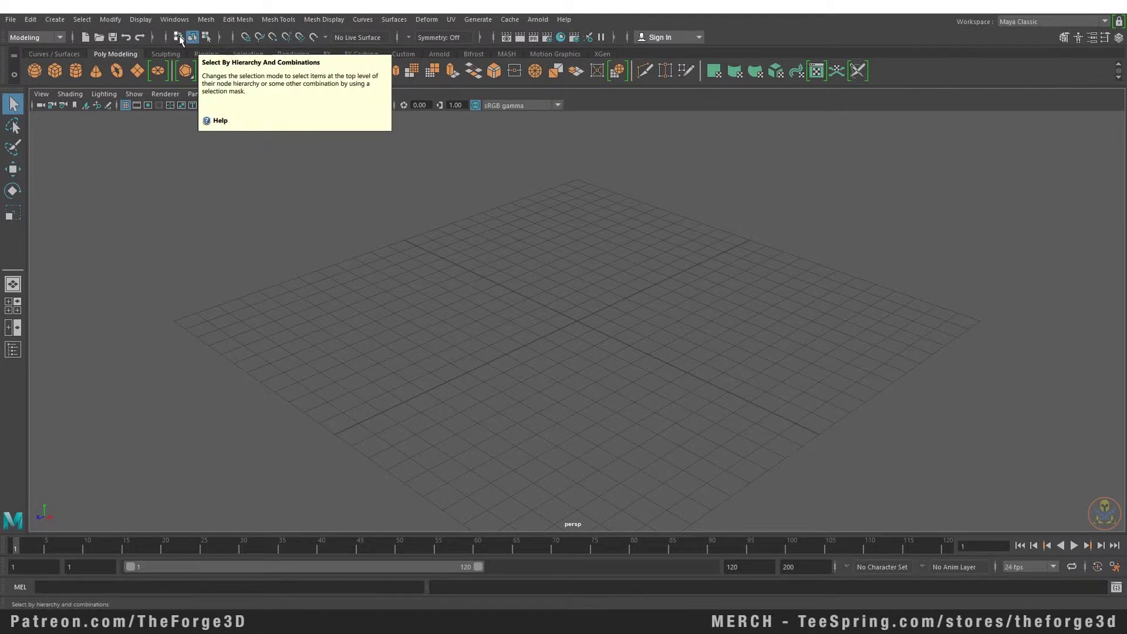
Exclude surface objects from the selection mask, box-select across the grid, and collapse the mask options again
click(217, 39)
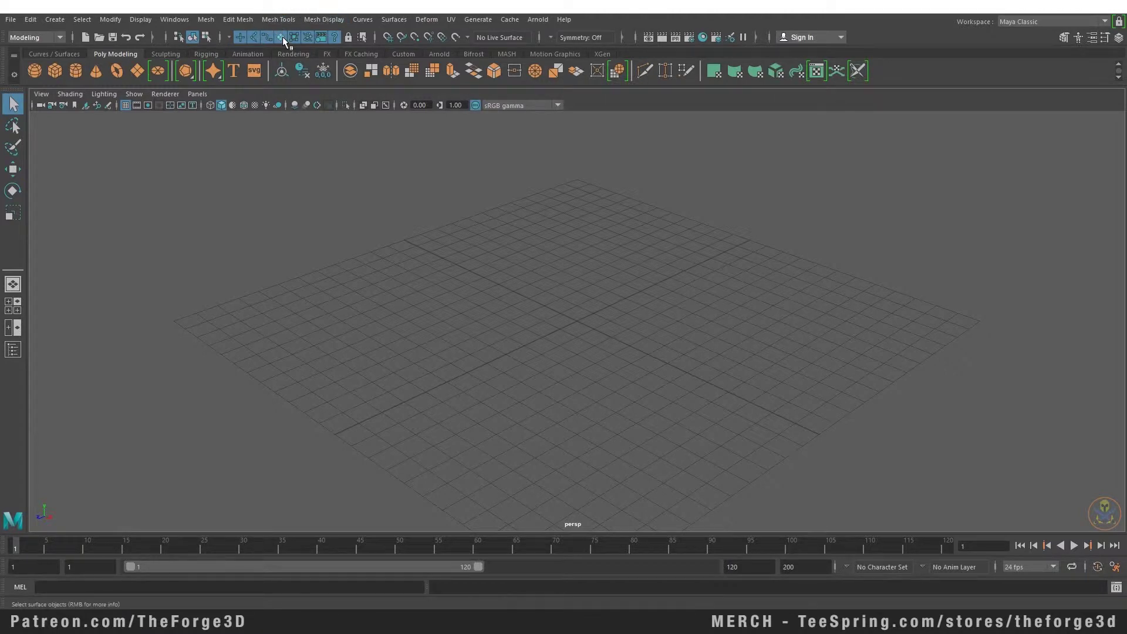
drag(289, 156, 891, 519)
drag(260, 132, 872, 495)
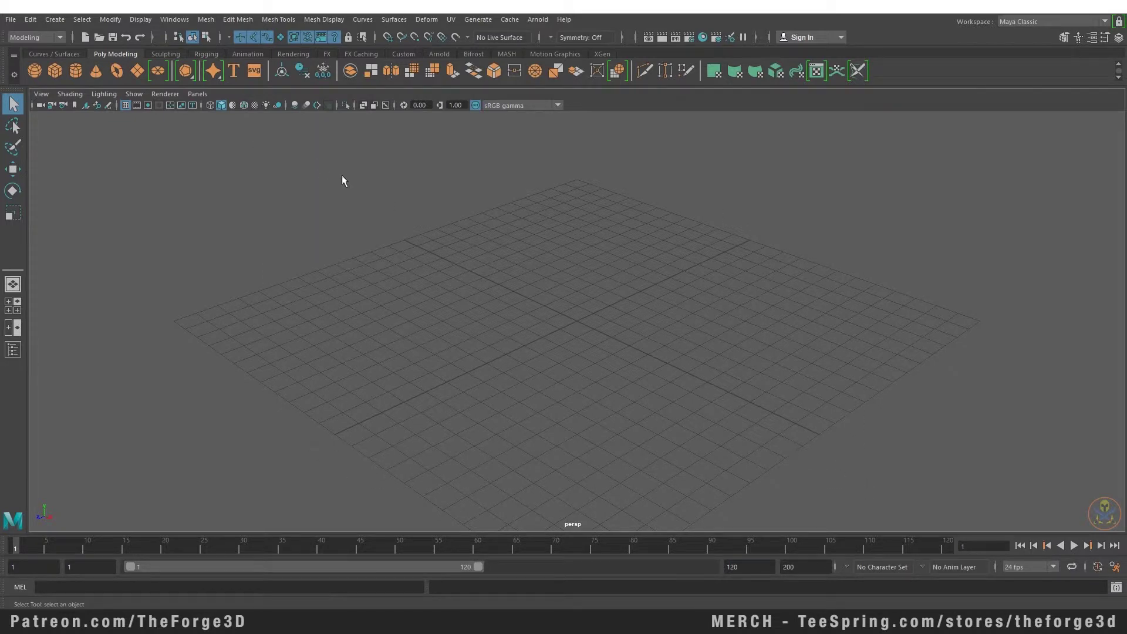
click(220, 39)
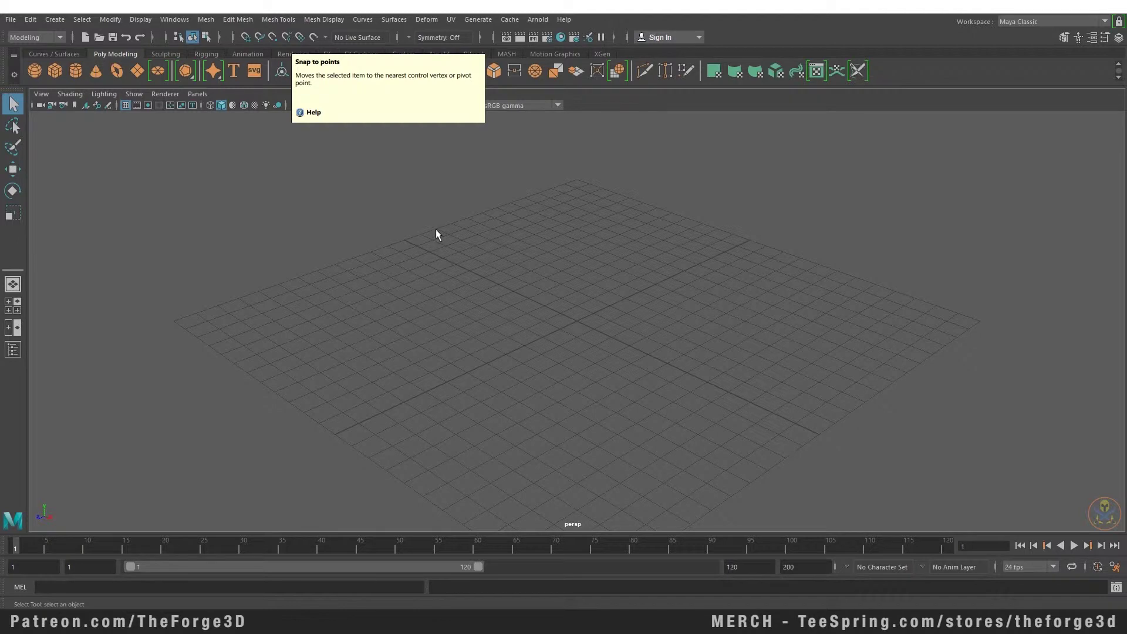
key(x)
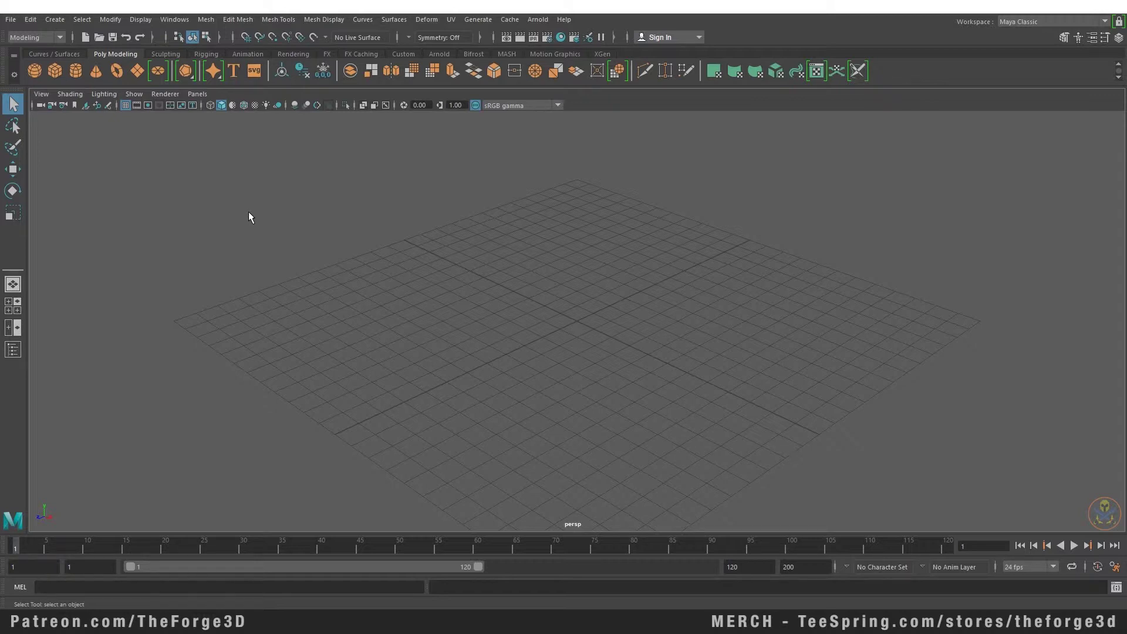
click(408, 36)
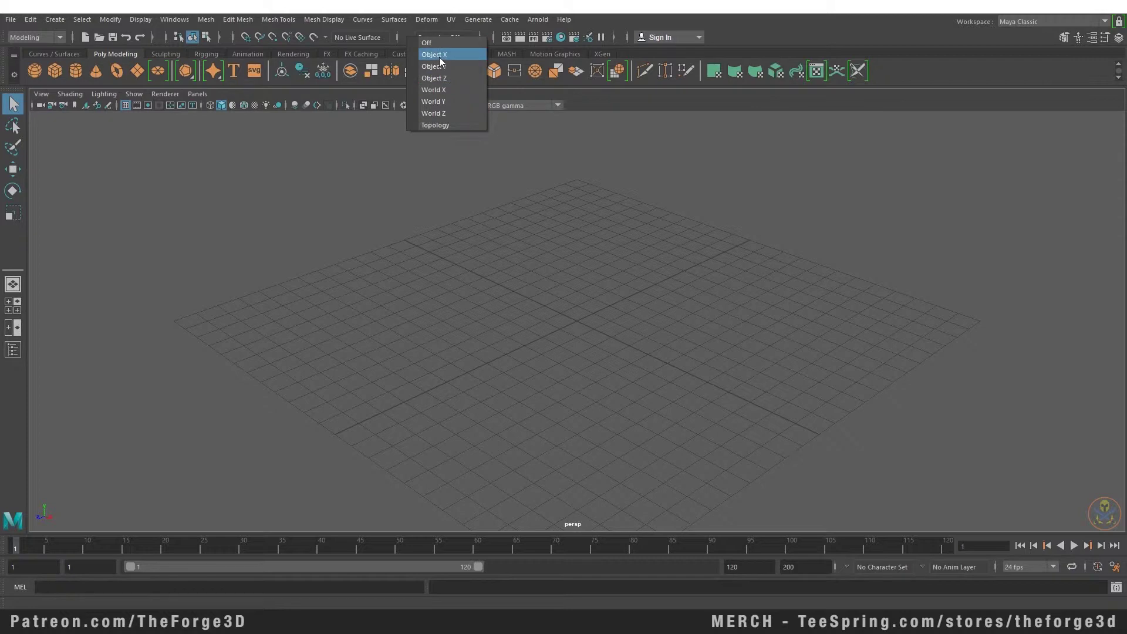
click(494, 54)
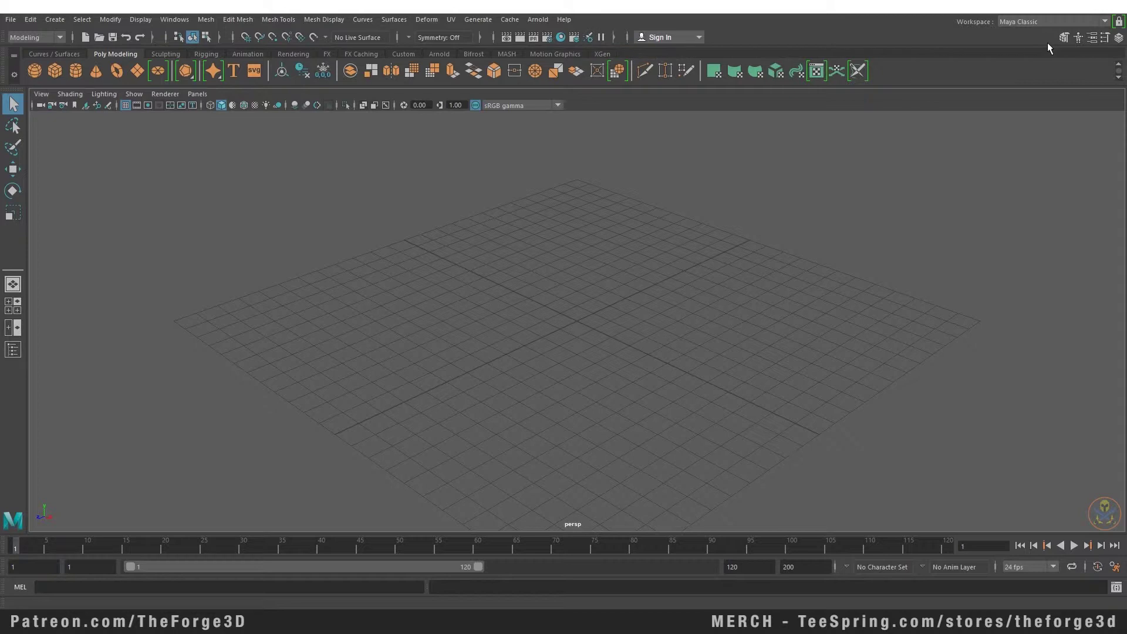
Display the Channel Box / Layer Editor, collapse and restore it, and leave it hidden
click(1119, 39)
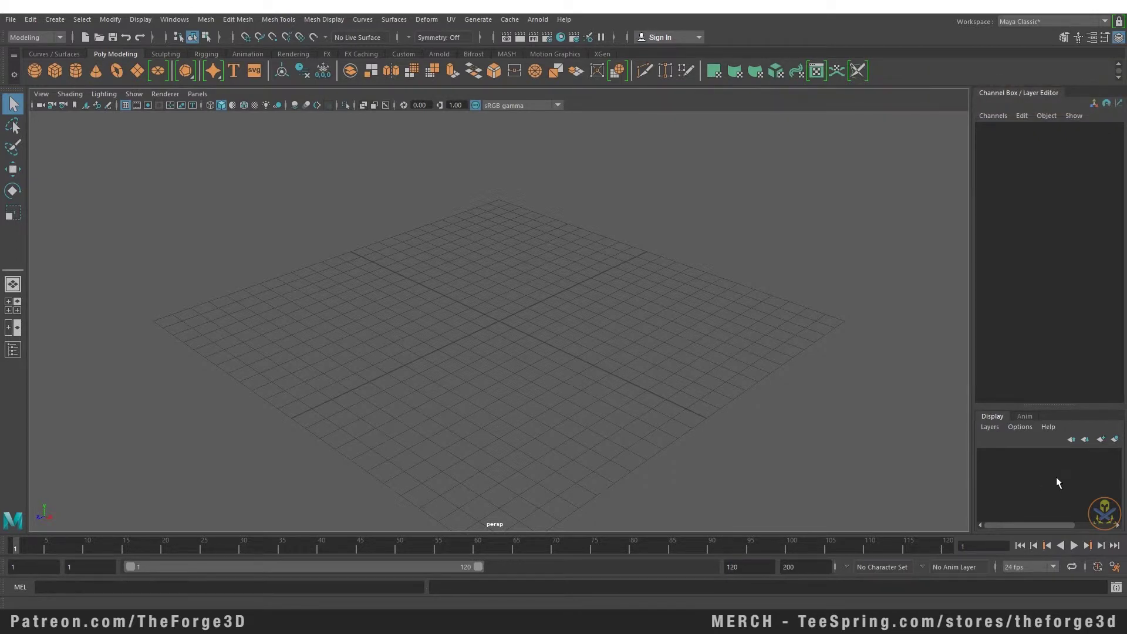
click(1024, 94)
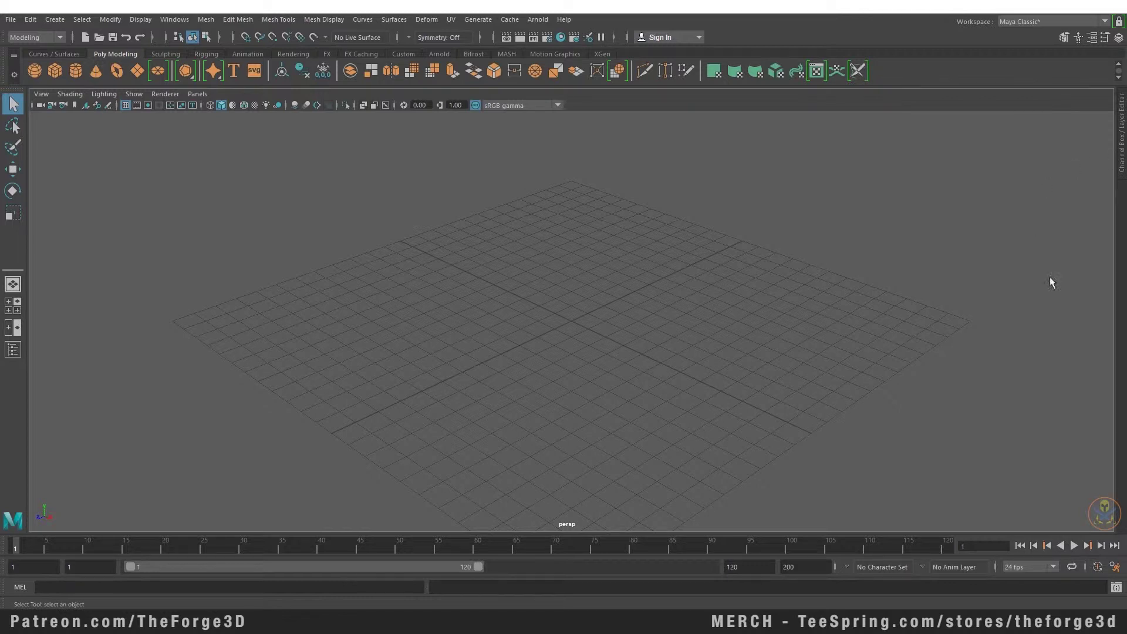
click(1122, 143)
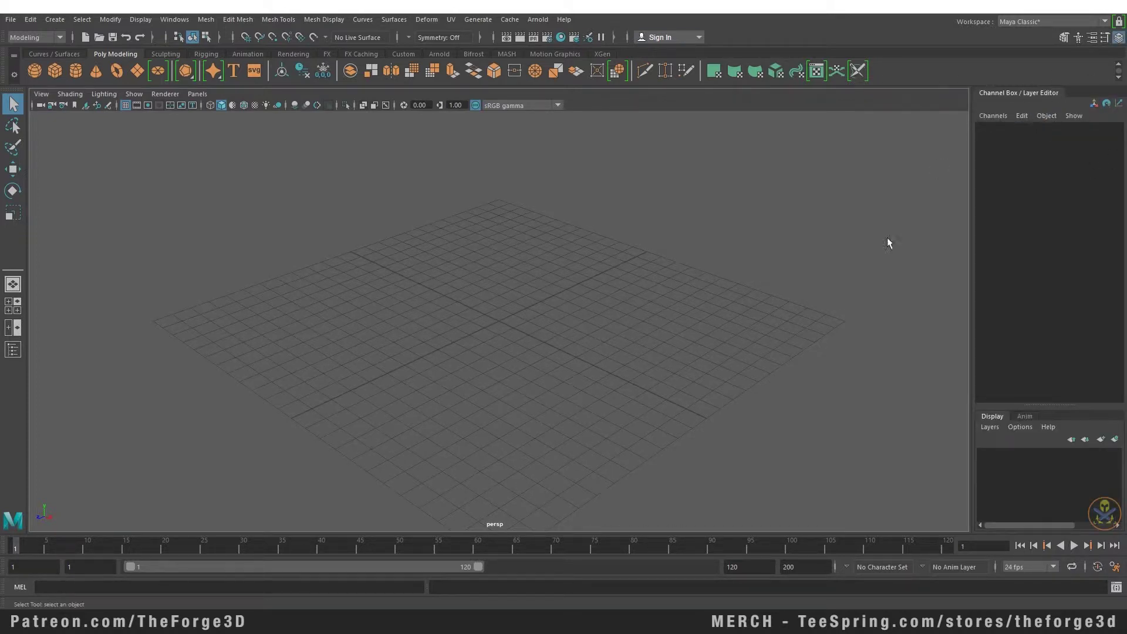
click(1117, 39)
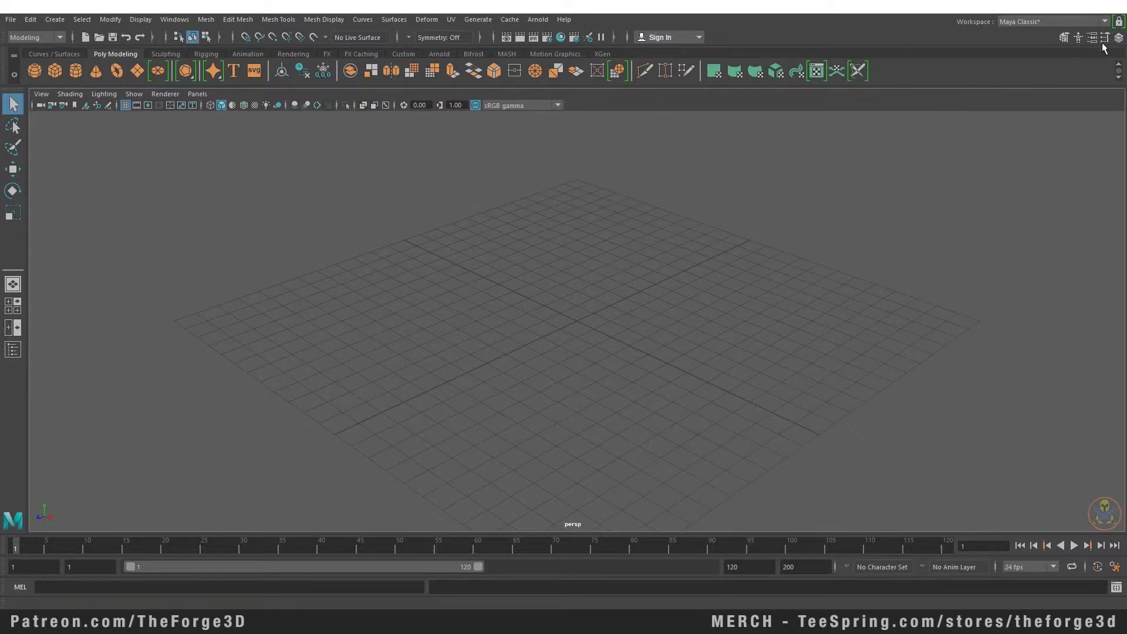
click(1117, 38)
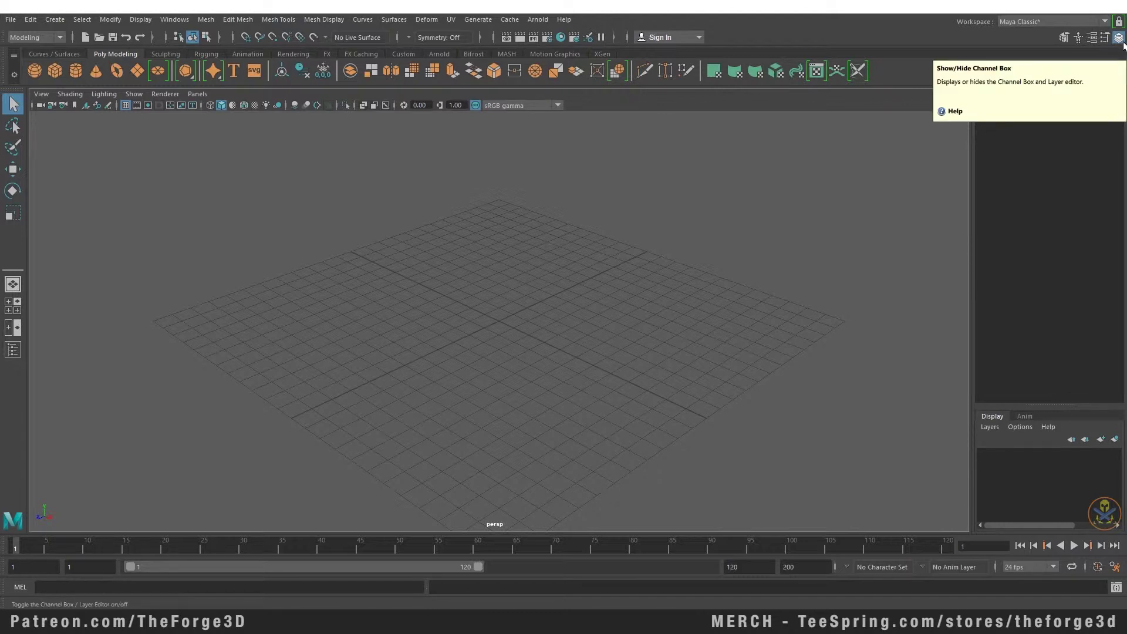
click(1118, 38)
Activate the Rotate Tool and reset it to its defaults in the Tool Settings, closing that window when done
click(1105, 38)
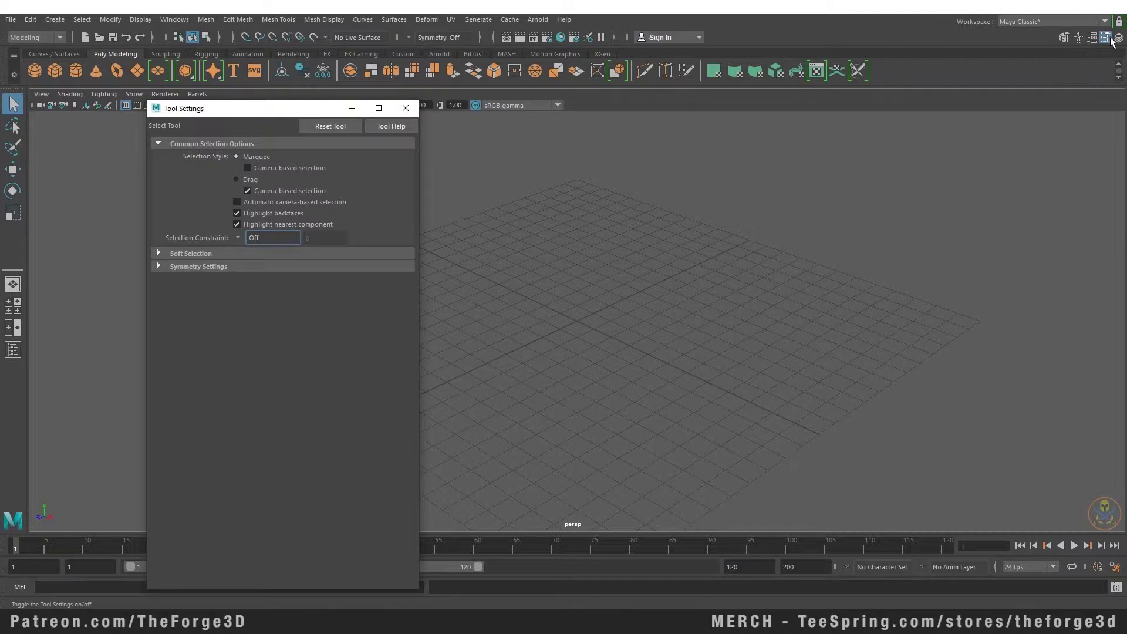
key(e)
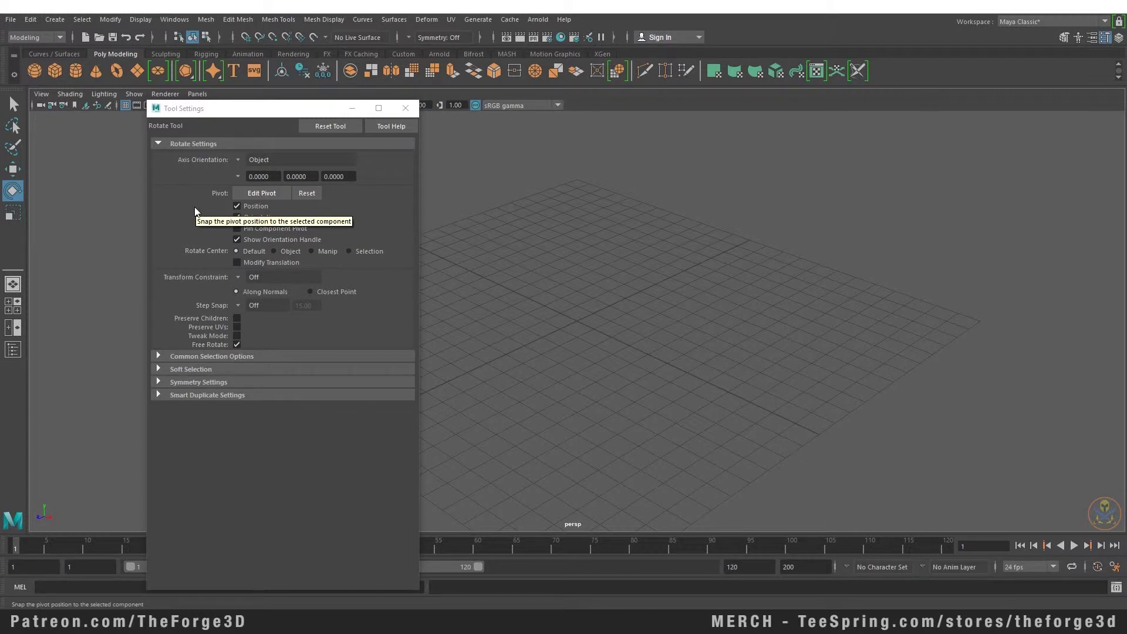
click(330, 125)
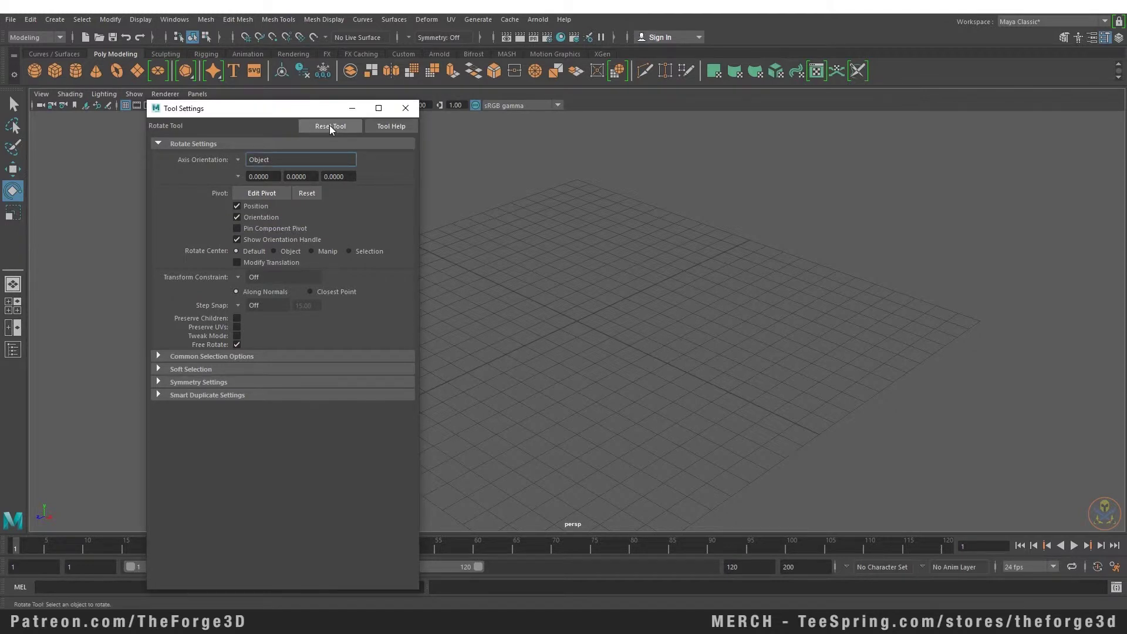
click(408, 111)
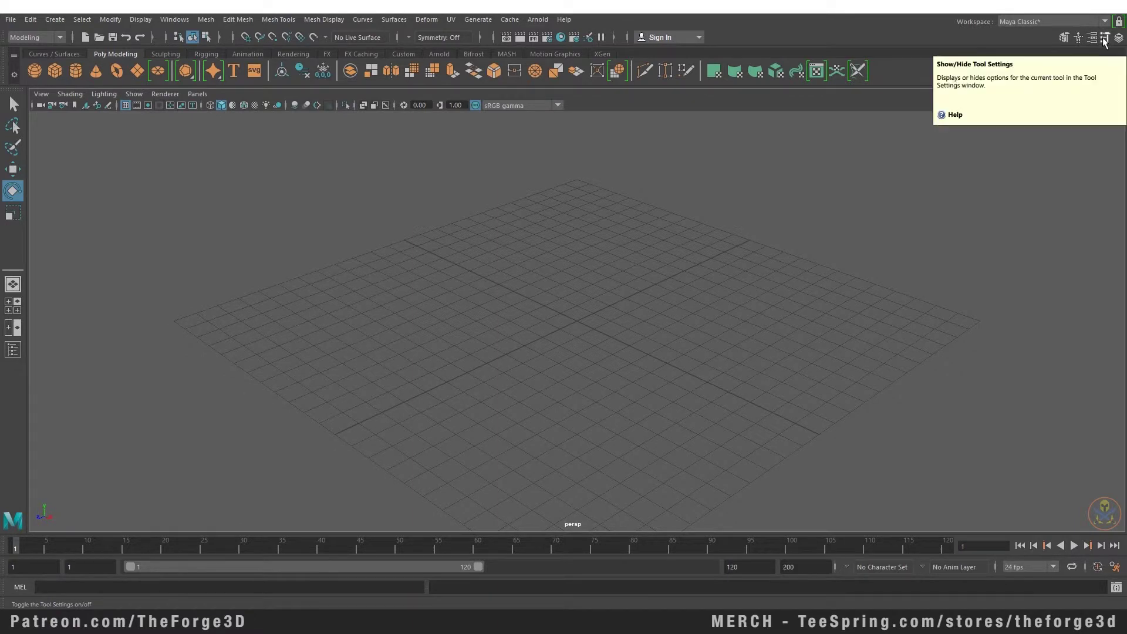
View the Attribute Editor, the Human IK character controls and the Modeling Toolkit one after another, hiding each again
click(1095, 37)
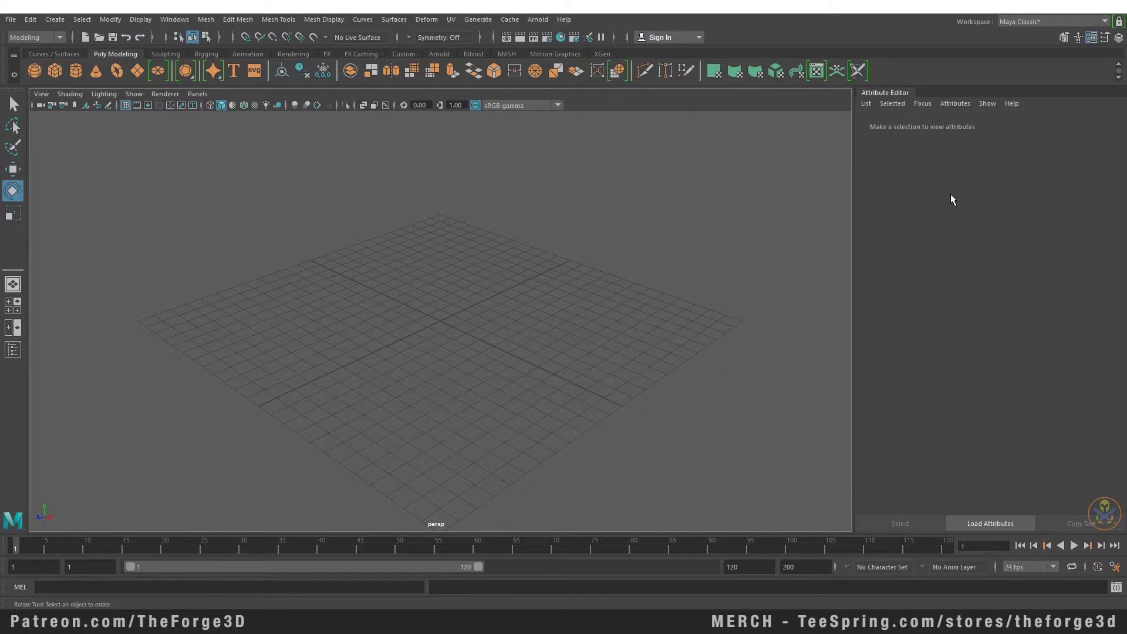
click(1090, 37)
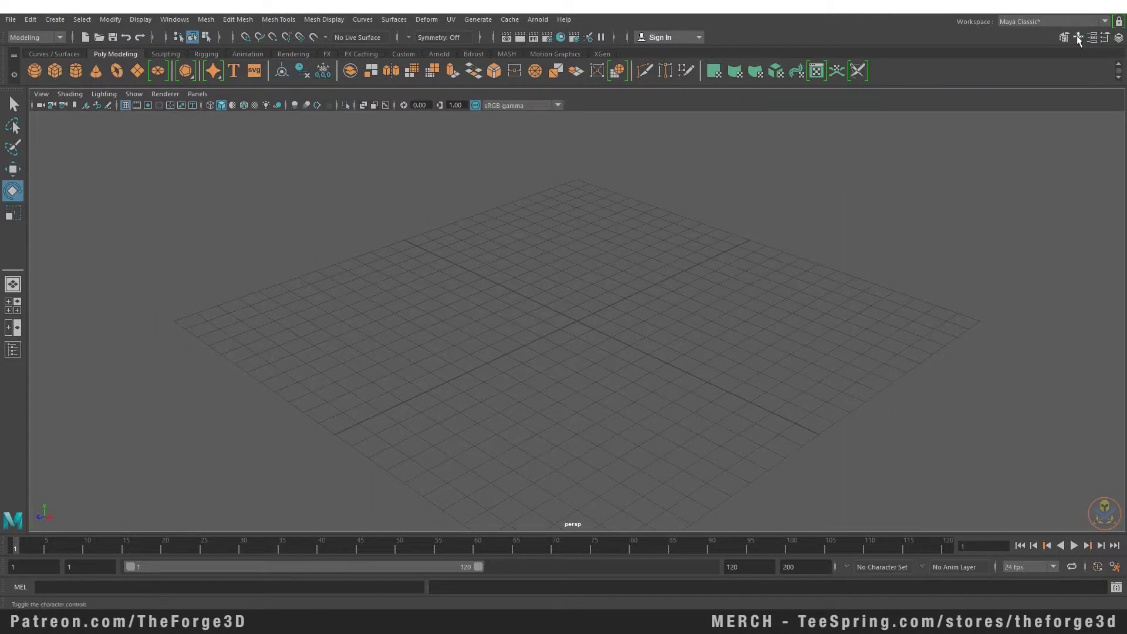
click(1078, 37)
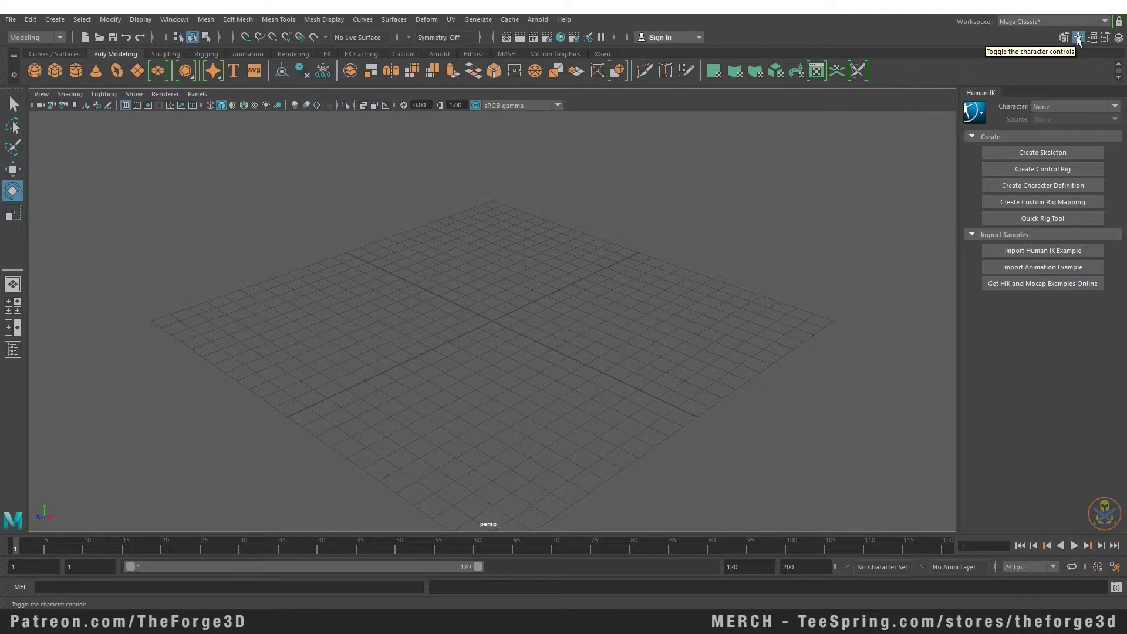
click(1077, 38)
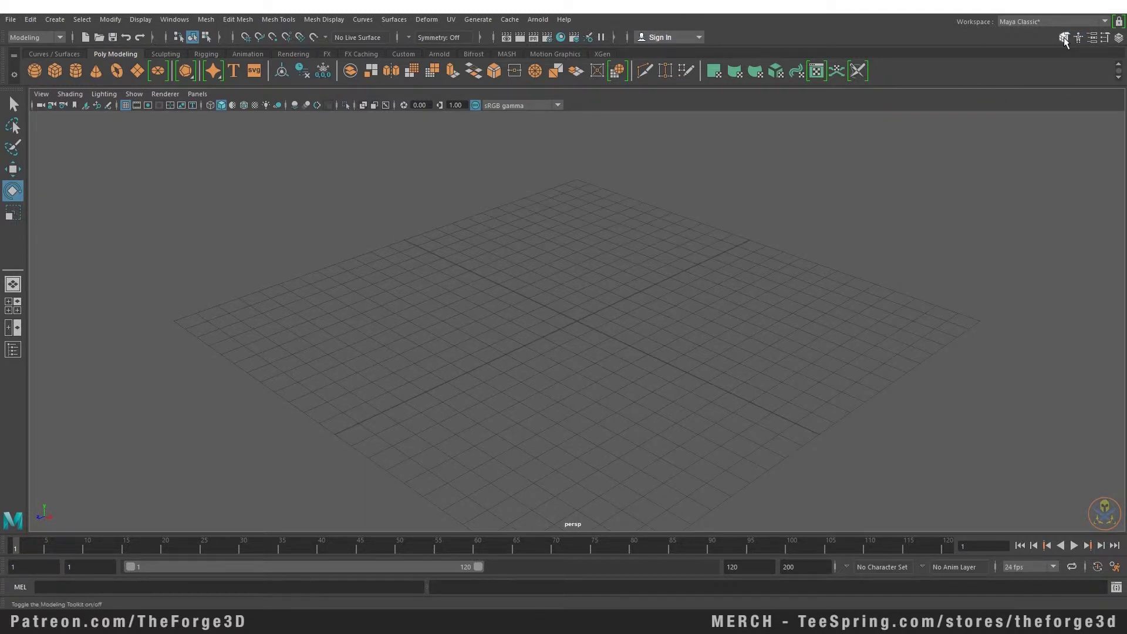
click(1064, 37)
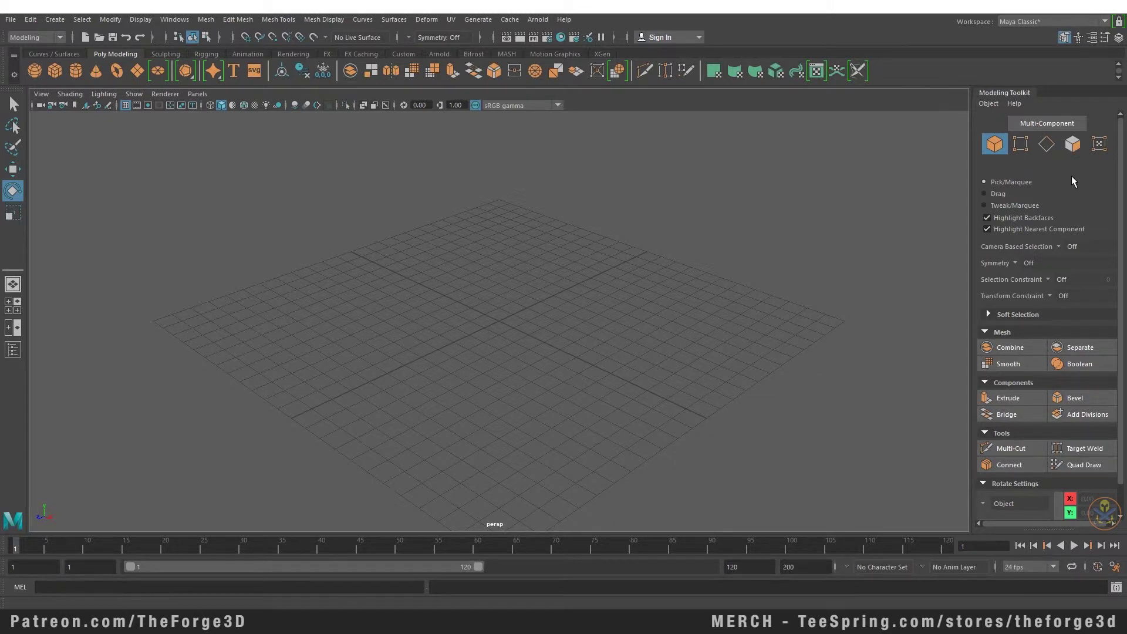
click(1064, 38)
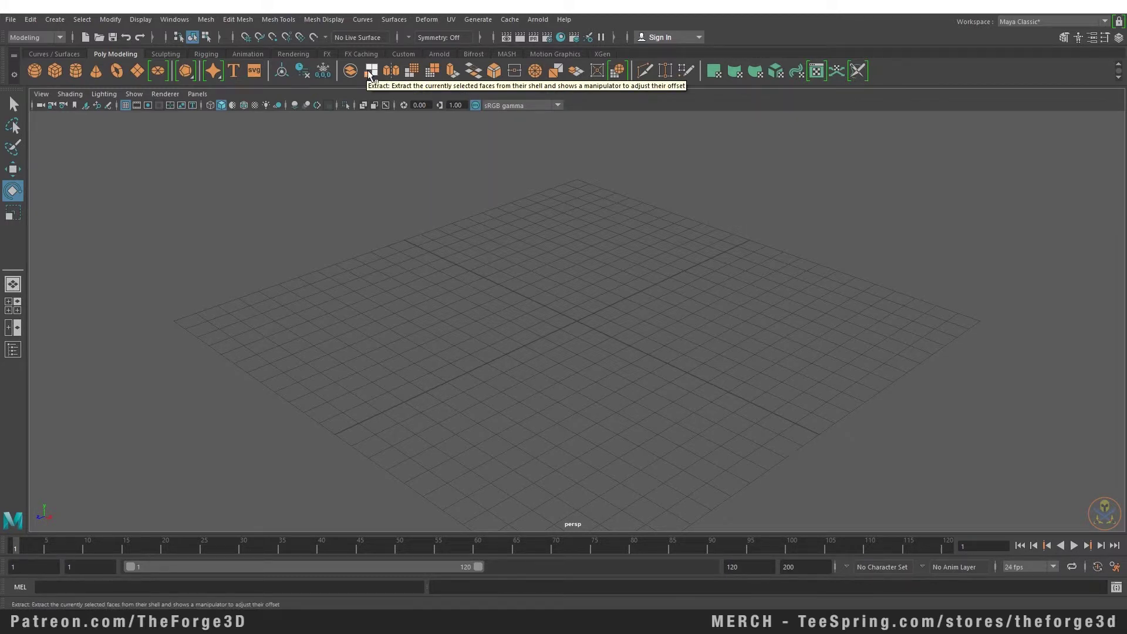
Try the Mirror geometry command in the empty scene
click(390, 70)
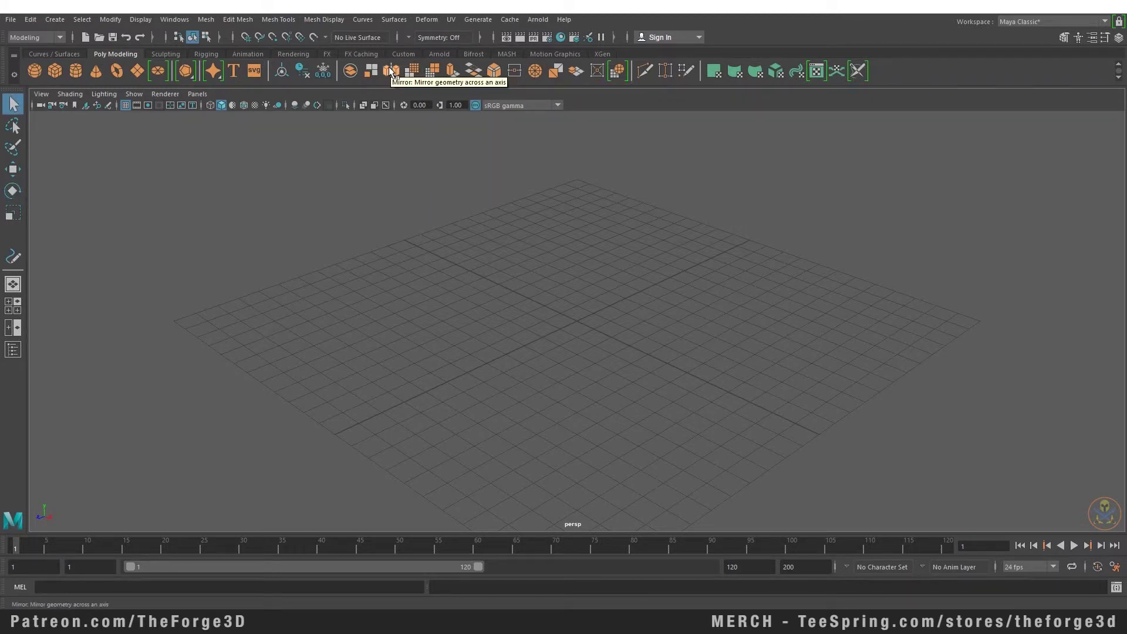
Look through the Curves / Surfaces and Sculpting shelves and display the Custom shelf
click(55, 53)
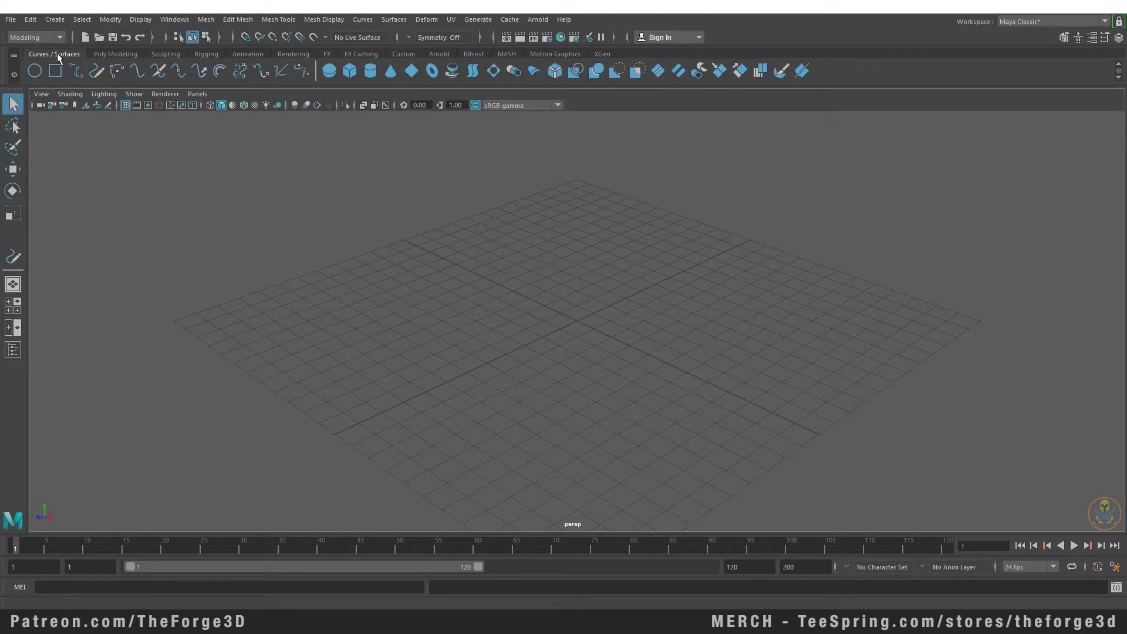
click(166, 54)
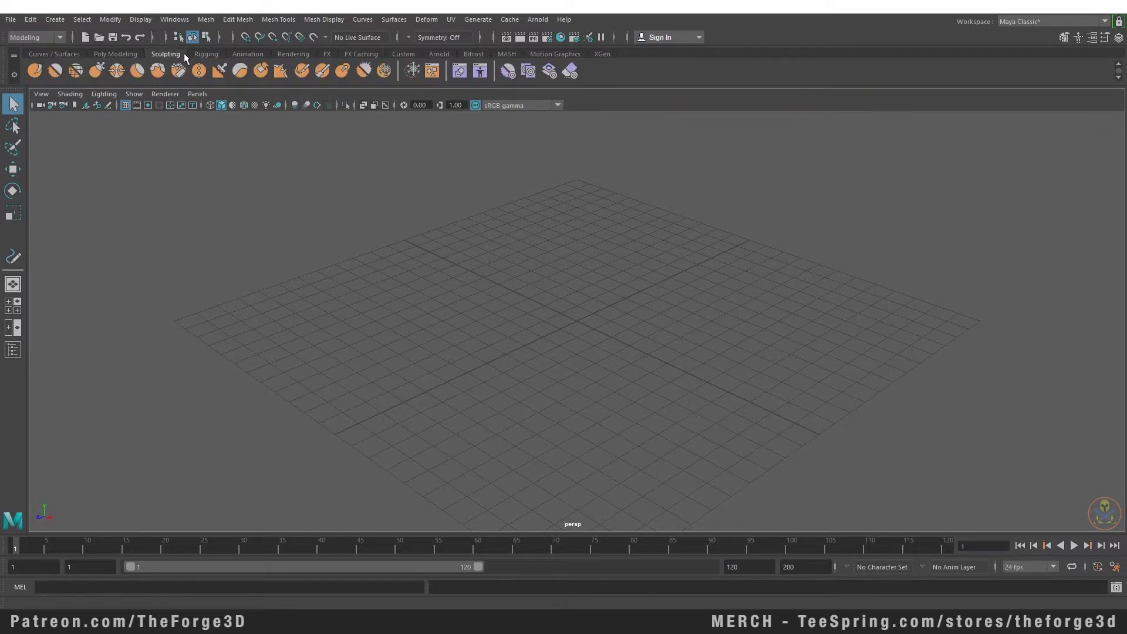
click(397, 53)
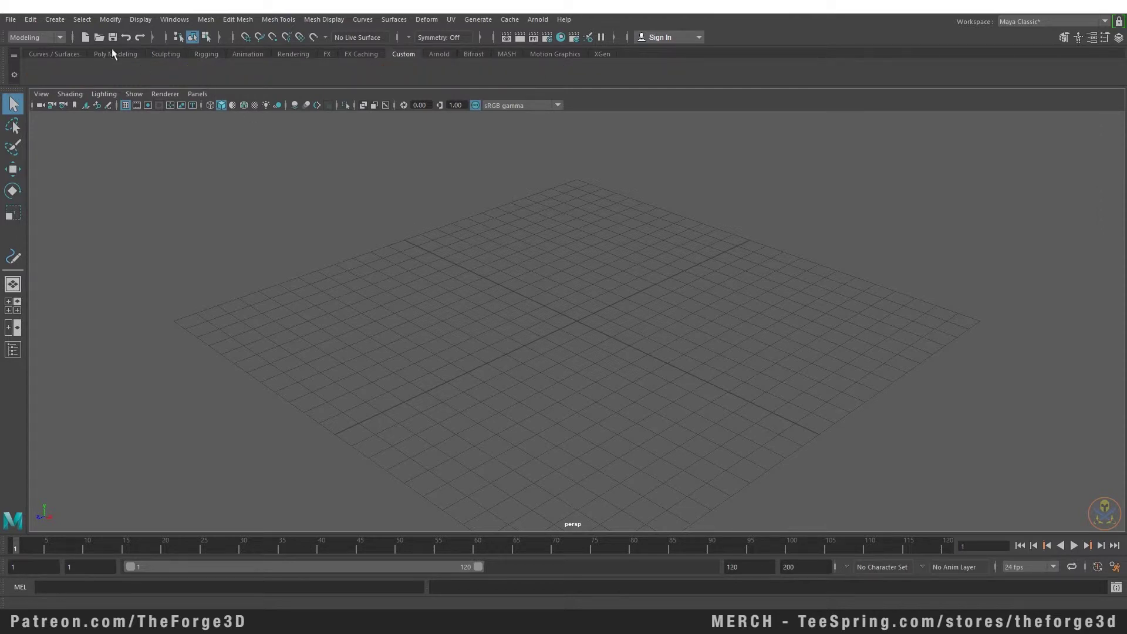
Add the Reset Transformations command to the Custom shelf and delete it from the shelf again
click(109, 20)
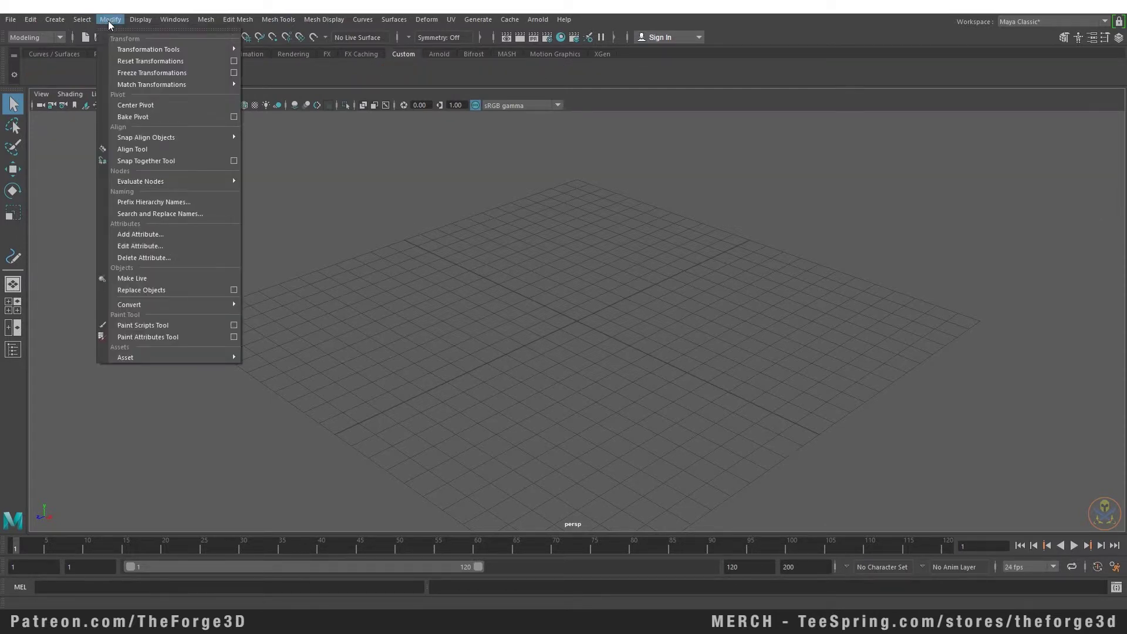
ctrl+shift+click(174, 62)
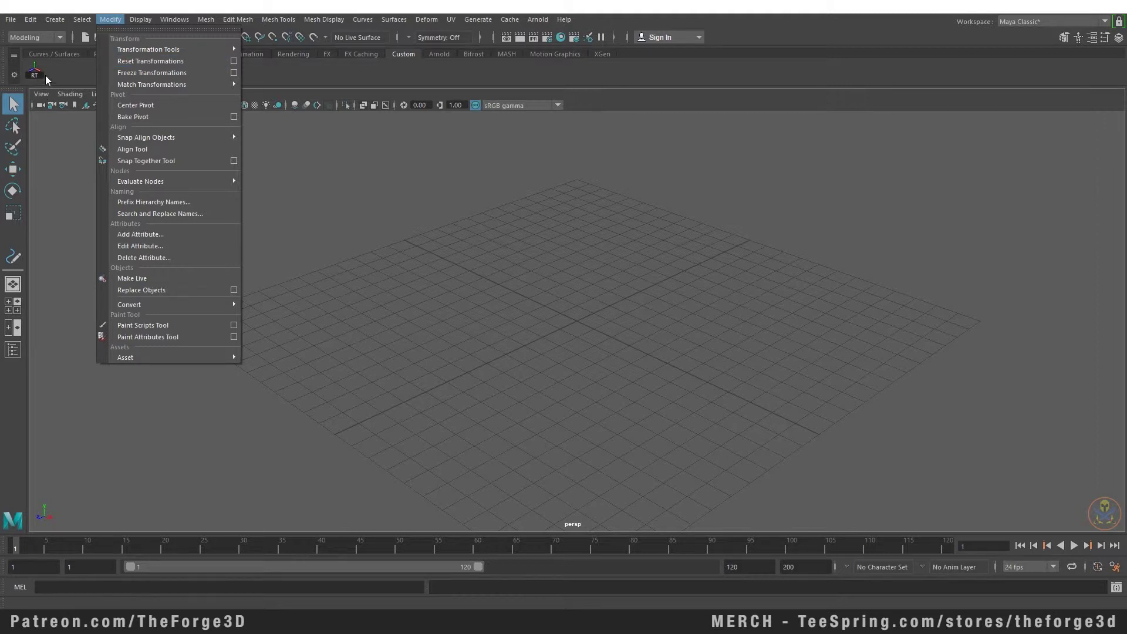
click(63, 74)
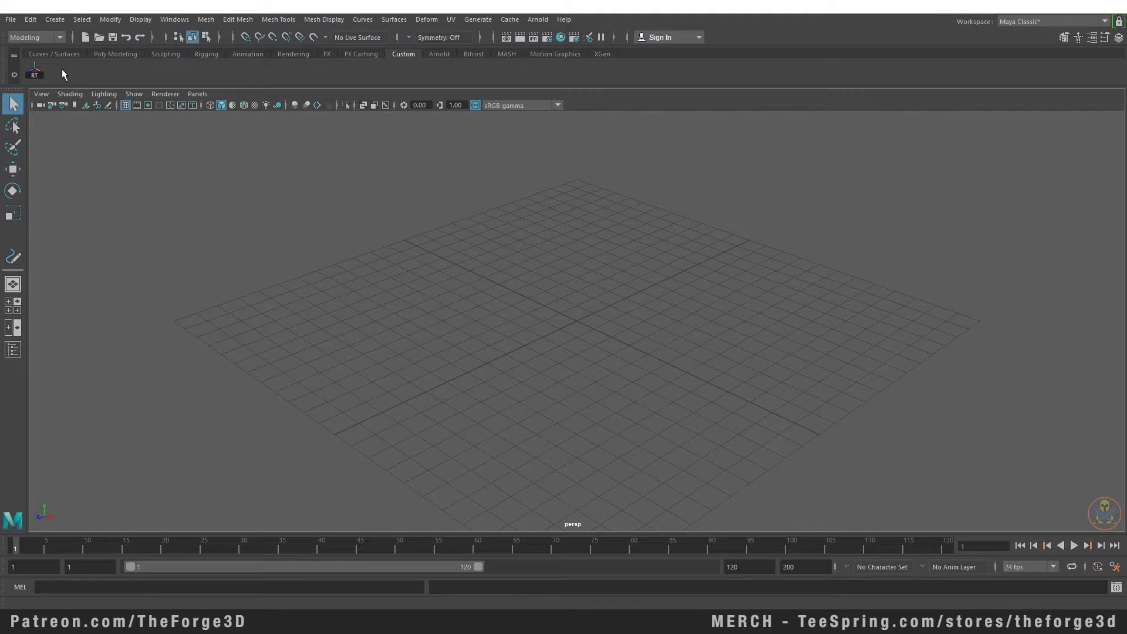
right_click(62, 69)
click(58, 114)
Try rectangular marquee selections in the empty viewport, plus a freehand selection with the Lasso Tool
drag(294, 181, 641, 373)
drag(419, 251, 770, 417)
click(13, 125)
mouse_move(345, 253)
mouse_down()
mouse_move(491, 179)
mouse_move(371, 272)
mouse_up()
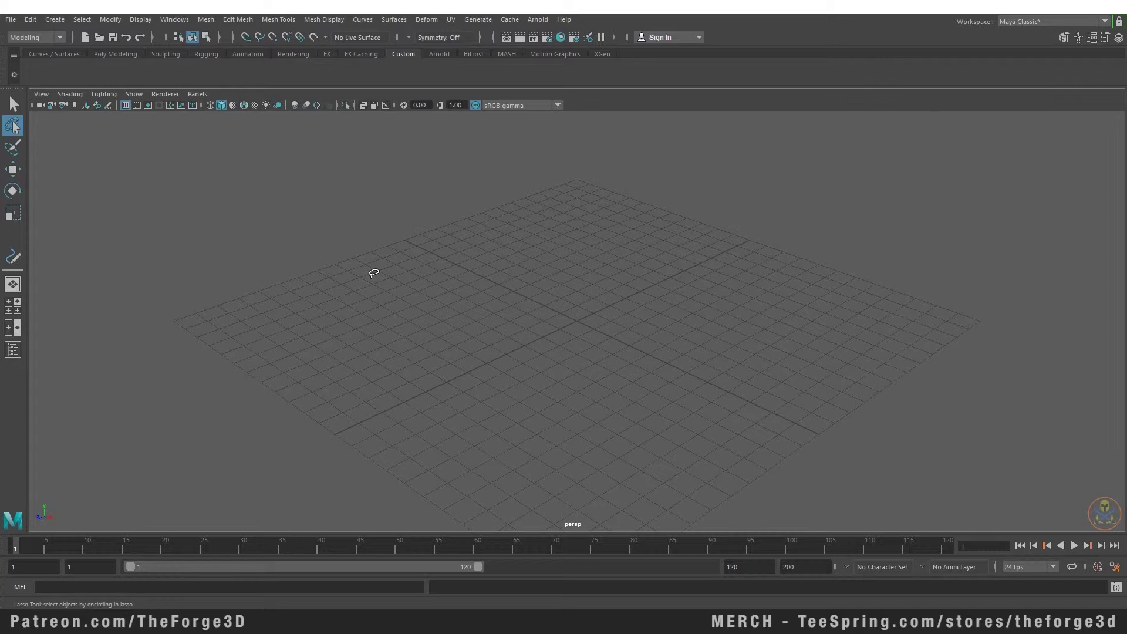
Activate the Paint Selection, Move, Rotate and Scale tools one after another, ending on Scale
click(14, 148)
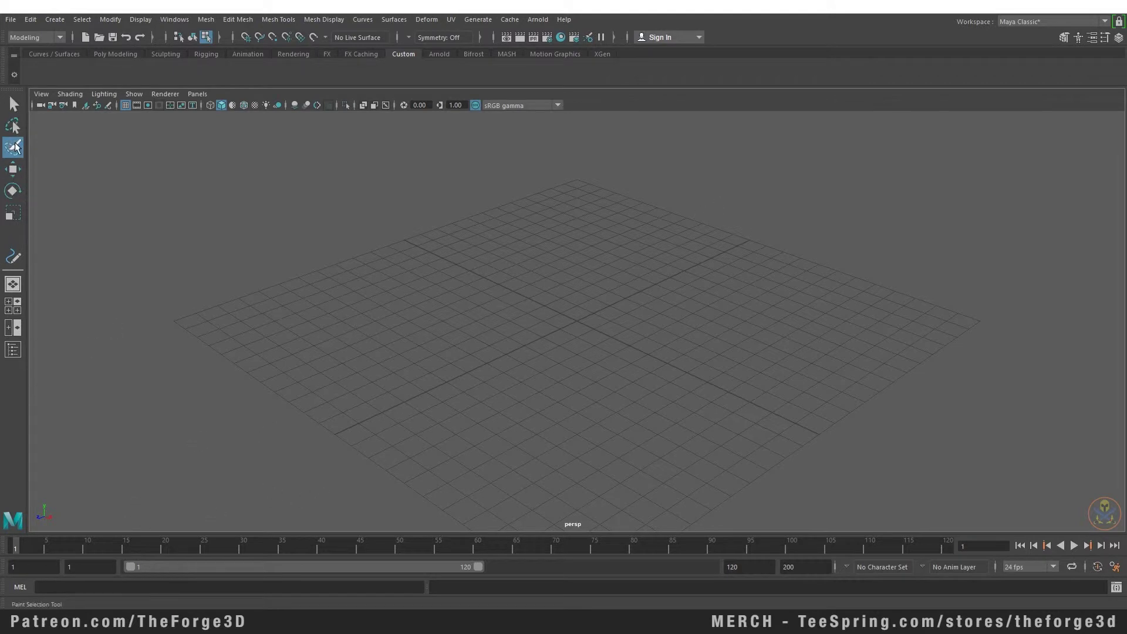
click(16, 172)
click(13, 189)
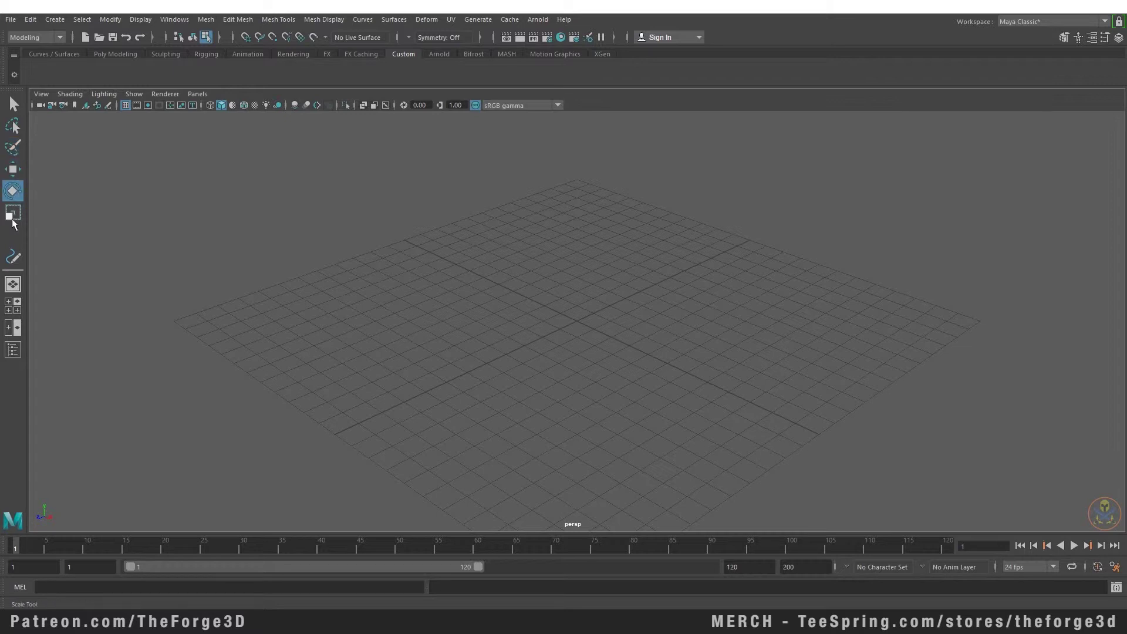
click(15, 215)
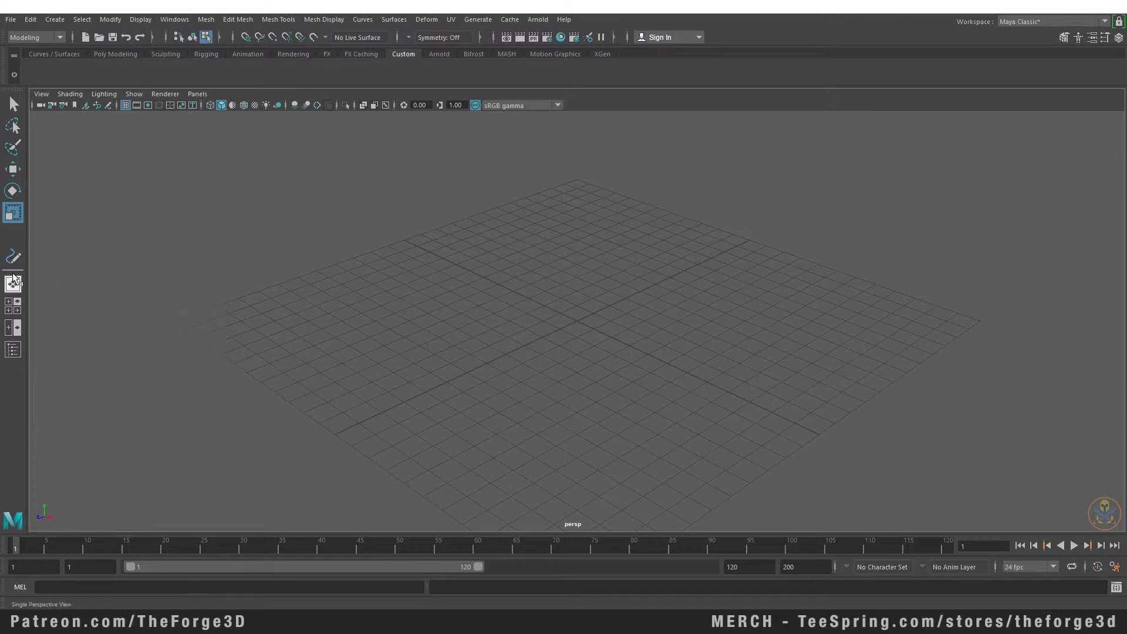
Switch to the four-view layout, and maximize and restore the top and perspective views in turn
click(11, 311)
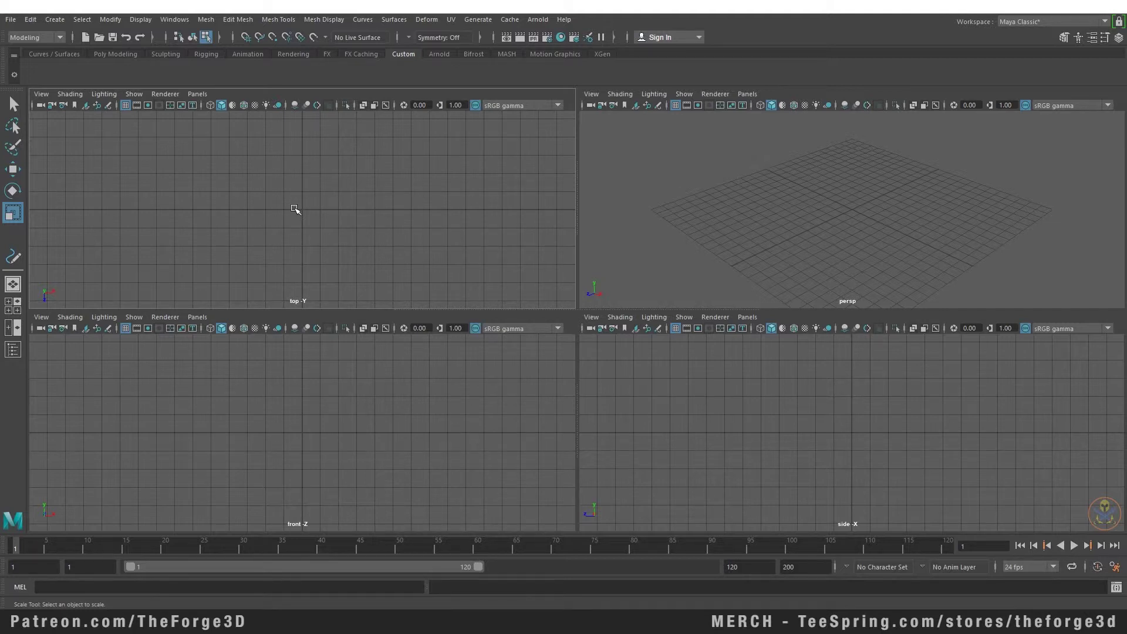
key(space)
key(space)
key(space)
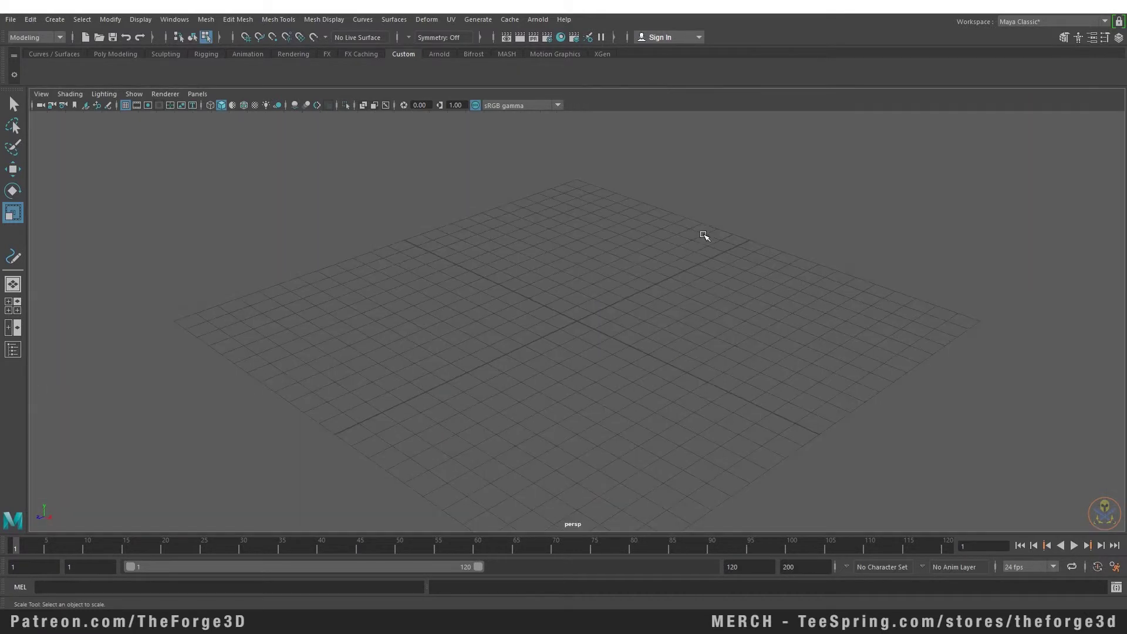
key(space)
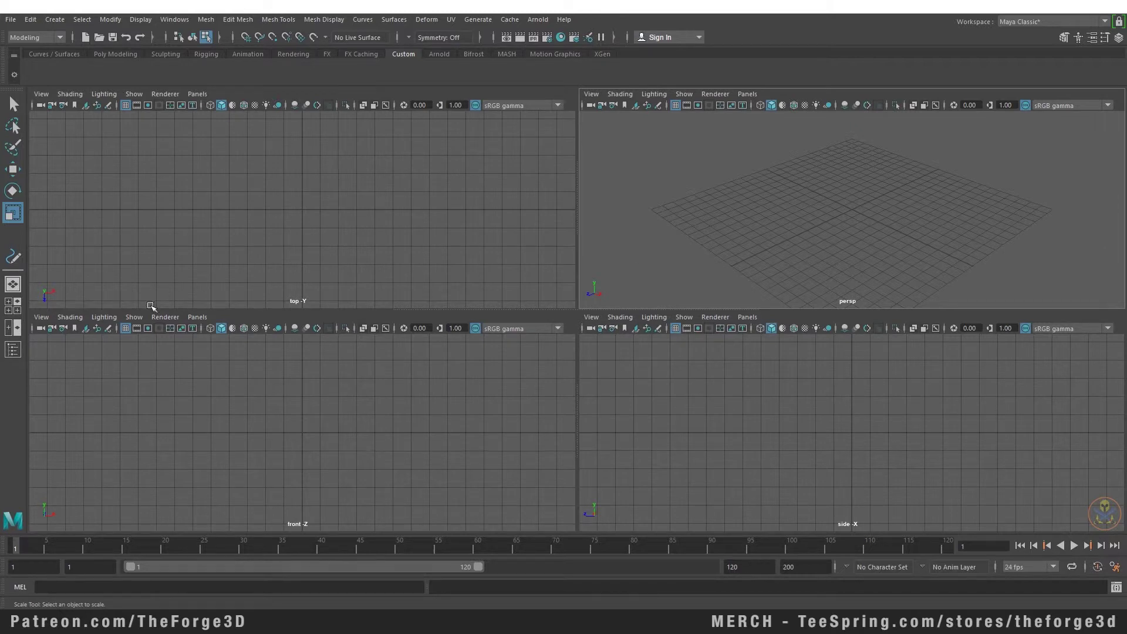
Switch to the side-by-side front and perspective layout, and show and hide the Outliner
click(13, 329)
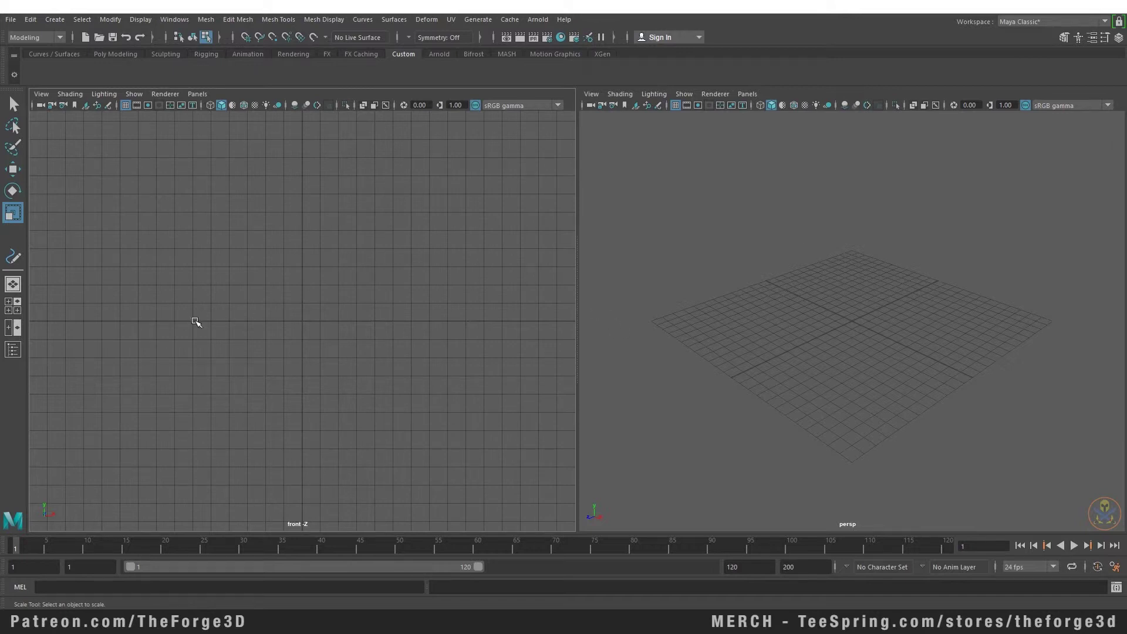
click(12, 350)
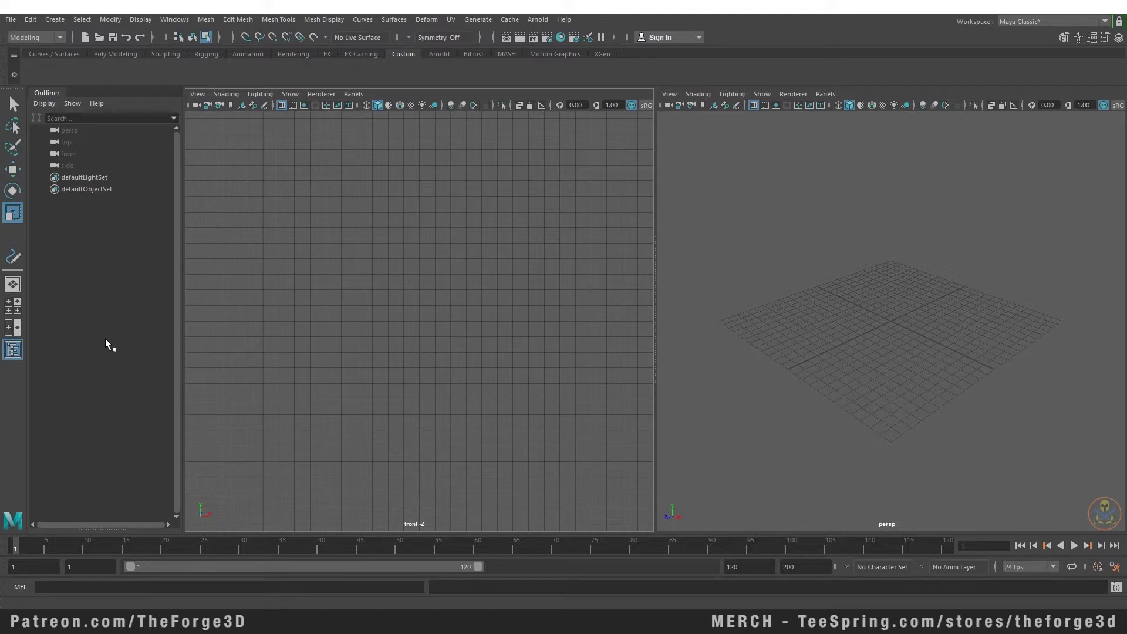
click(13, 350)
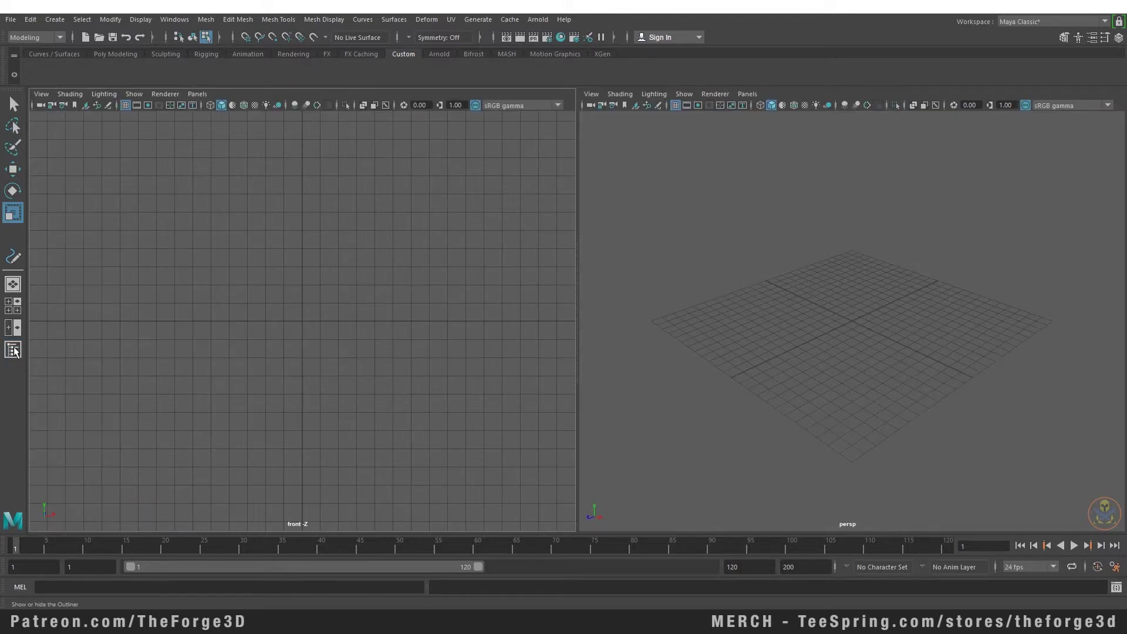
Play the timeline, return it to frame 1, and extend the playback range to frame 200
key(alt+v)
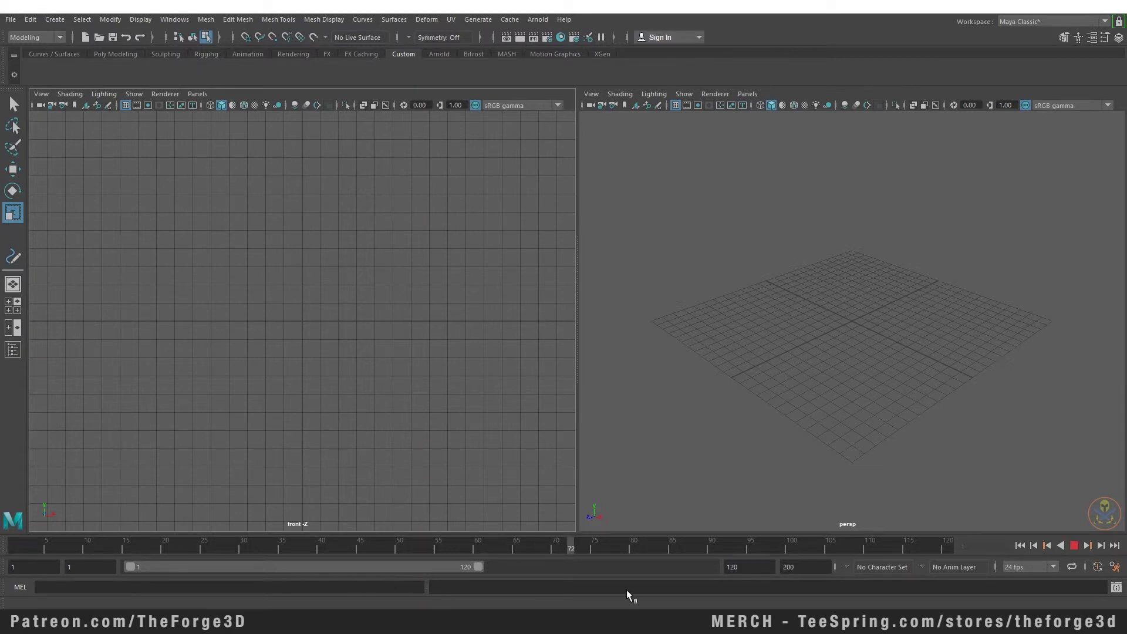
click(15, 547)
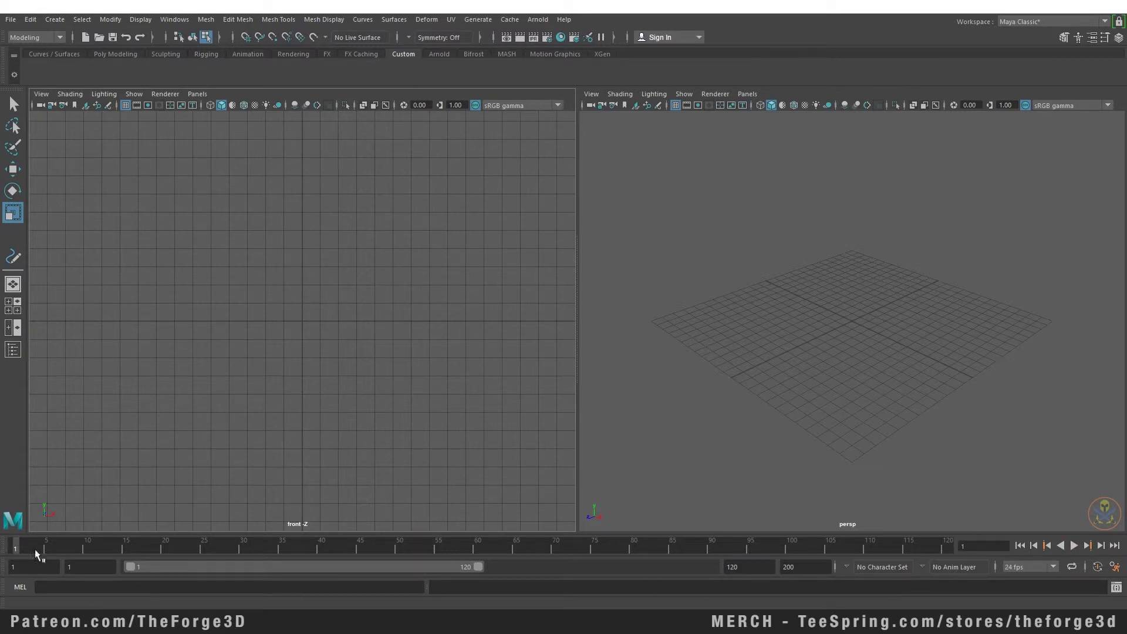
drag(398, 573, 724, 564)
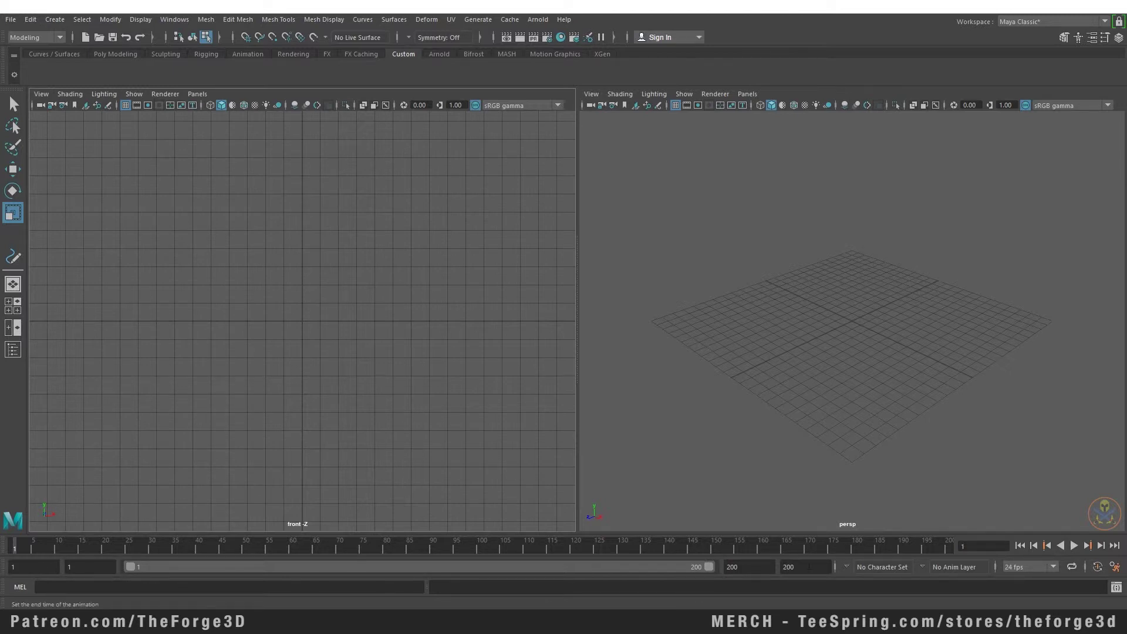
Set the animation end time to 500 and stretch the playback range to frame 500
click(808, 565)
double_click(807, 566)
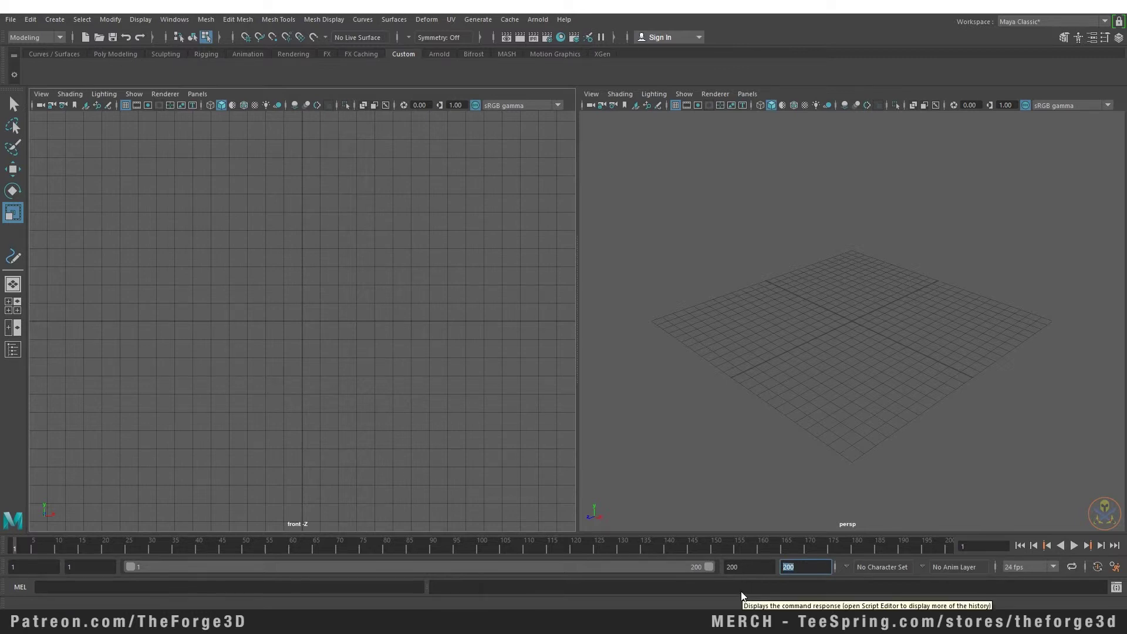
text(500)
key(Return)
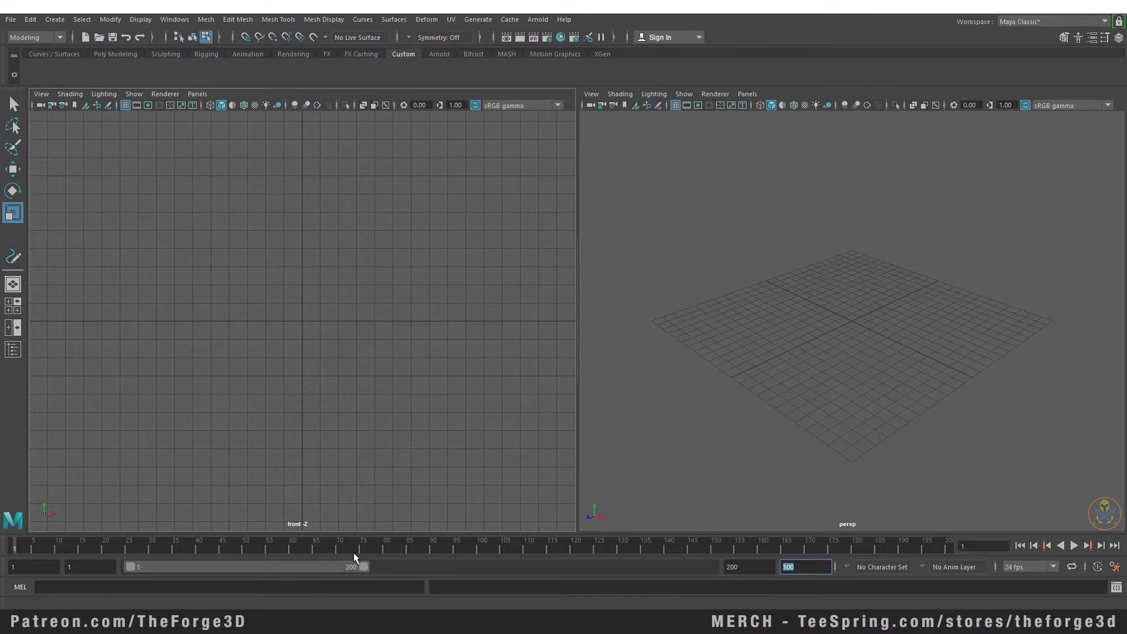
drag(365, 565, 752, 564)
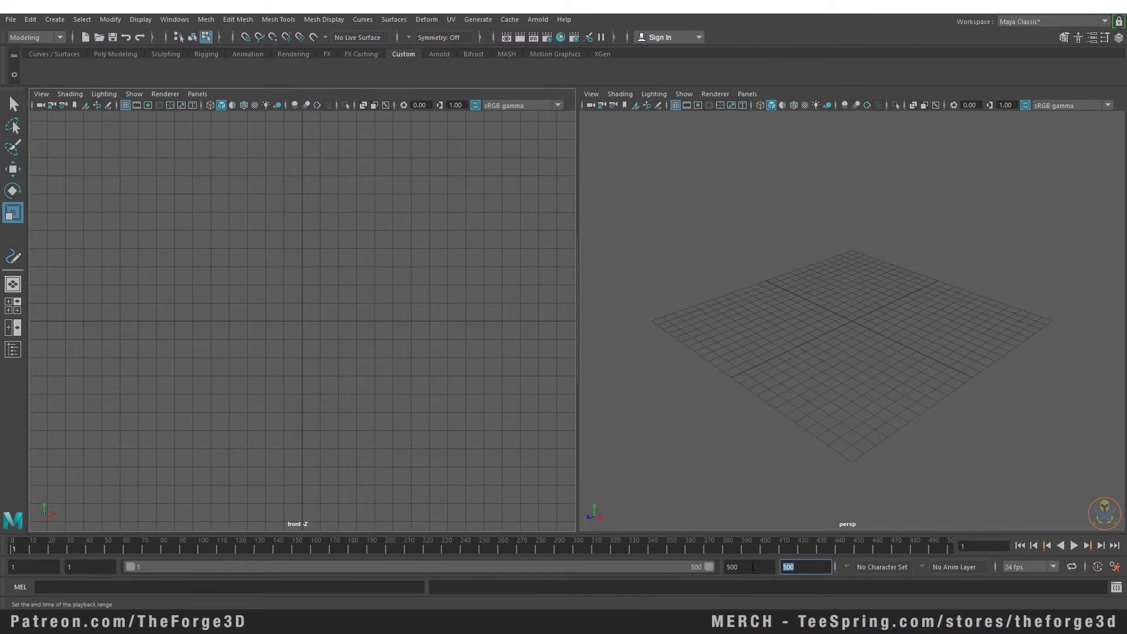
Set the end time of the playback range to 100
click(813, 563)
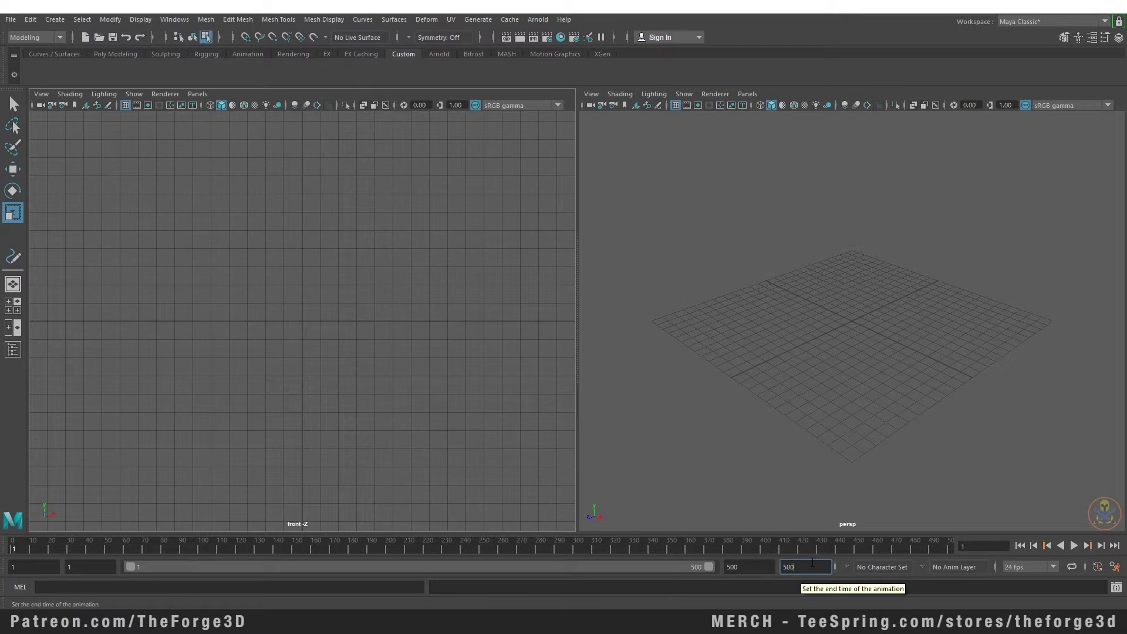
click(755, 564)
key(BackSpace)
key(BackSpace)
key(BackSpace)
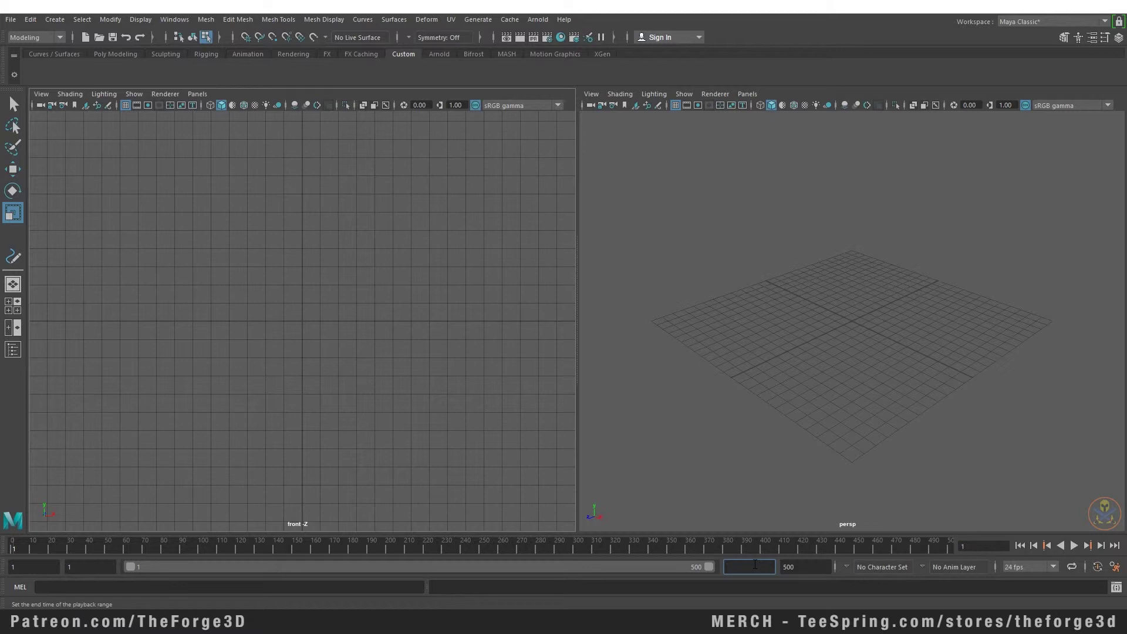
key(Return)
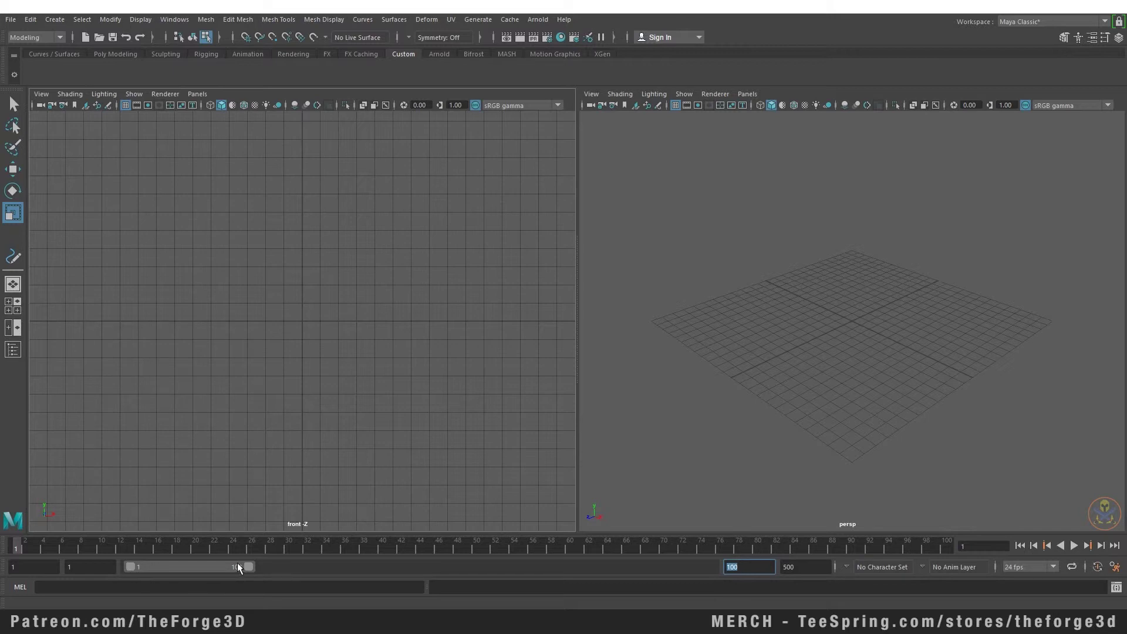
Play the timeline, move the current time to frame 11, and start and stop playback once more
click(991, 546)
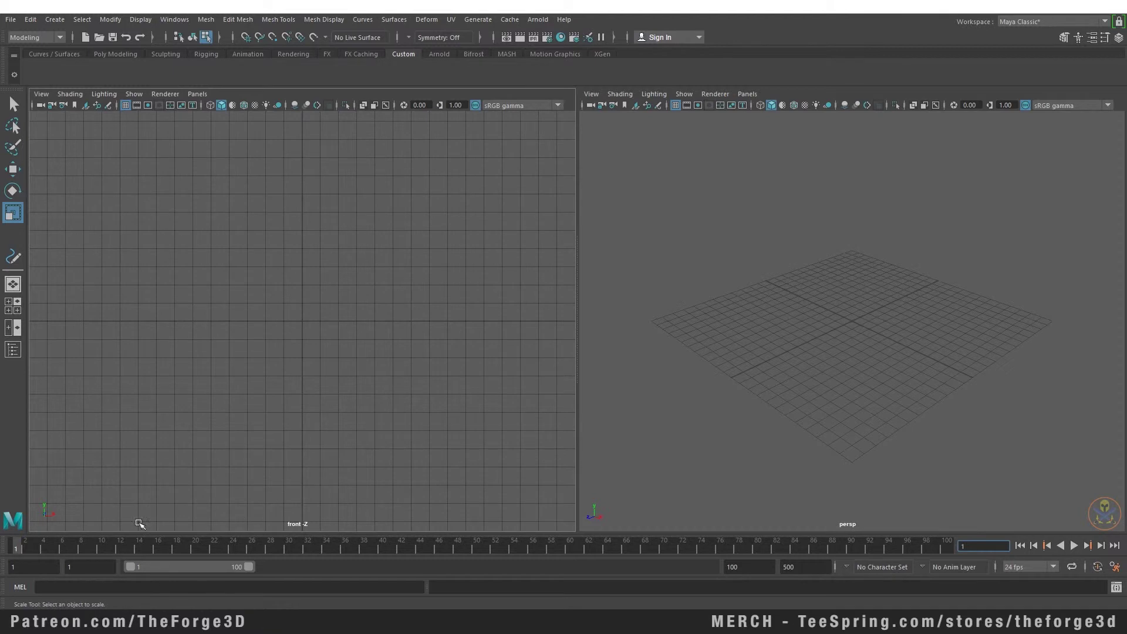
key(alt+v)
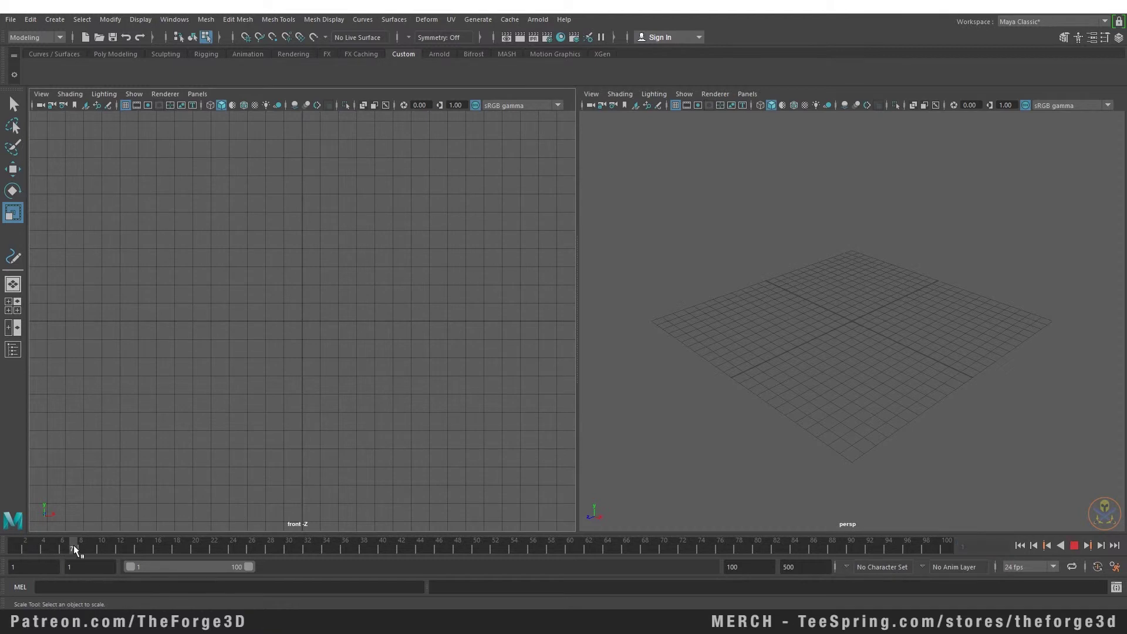
click(112, 544)
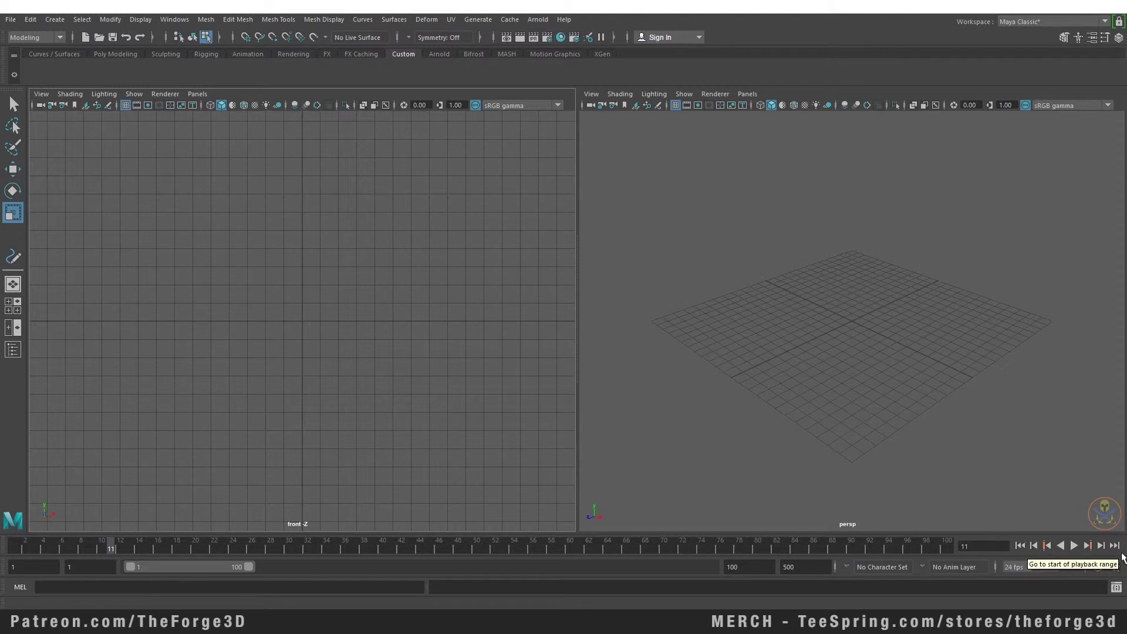
click(1074, 545)
click(1074, 545)
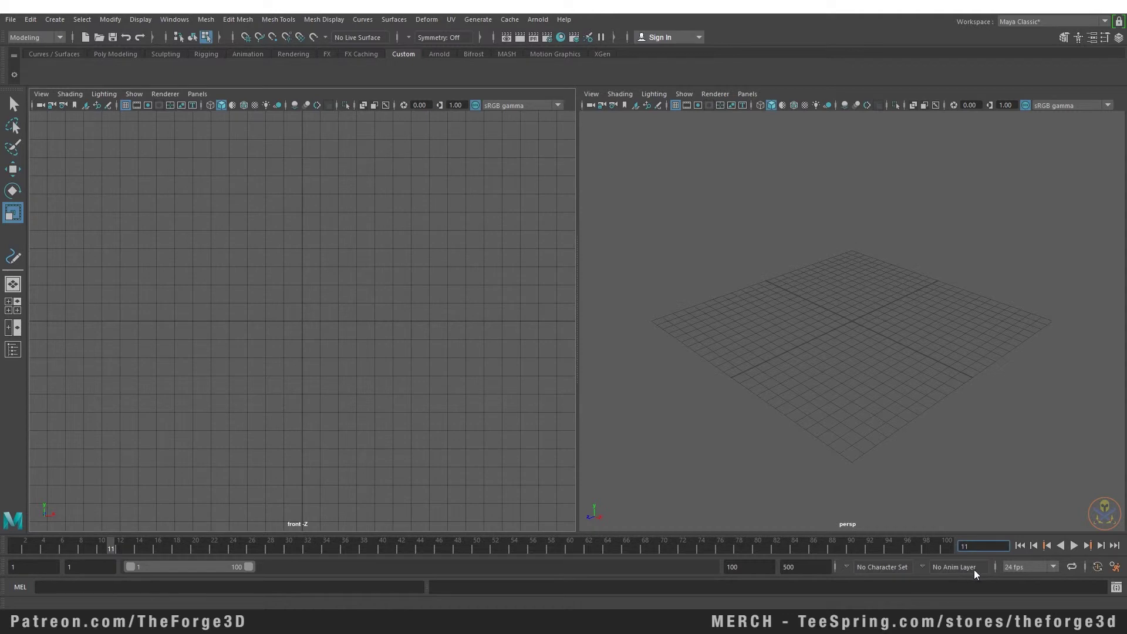
View the available frame rates, and try the playback looping mode by starting and stopping the animation
click(1052, 566)
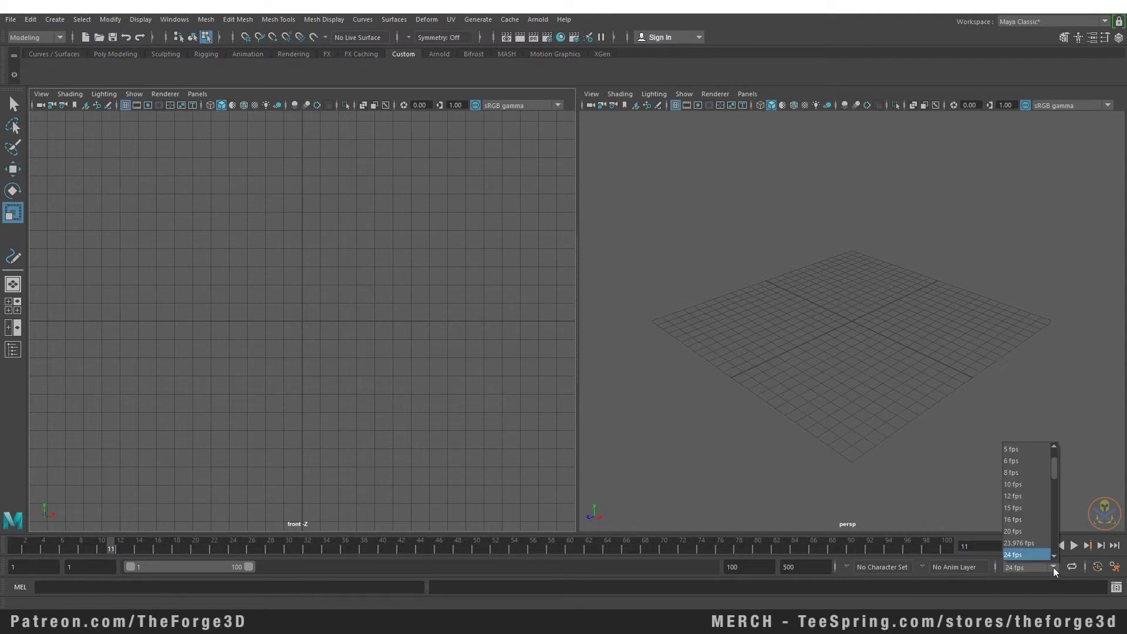
click(1053, 567)
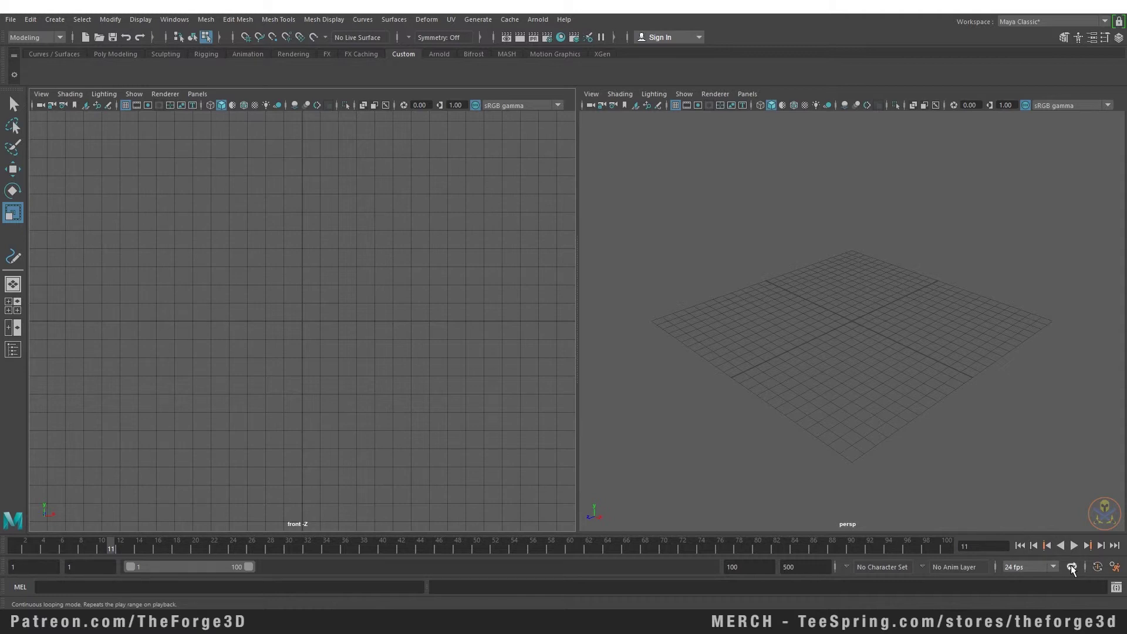
click(1070, 566)
click(1074, 545)
click(1074, 545)
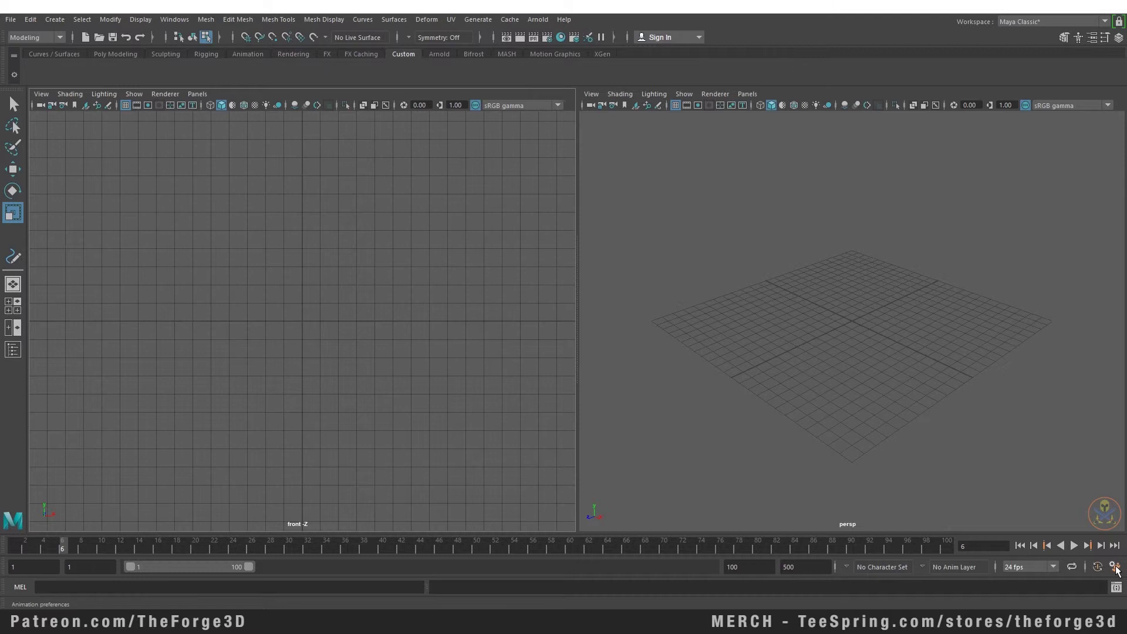
Review the Time Slider, UI Elements, Cameras and Animation categories of the animation preferences, and close them without saving
click(1114, 567)
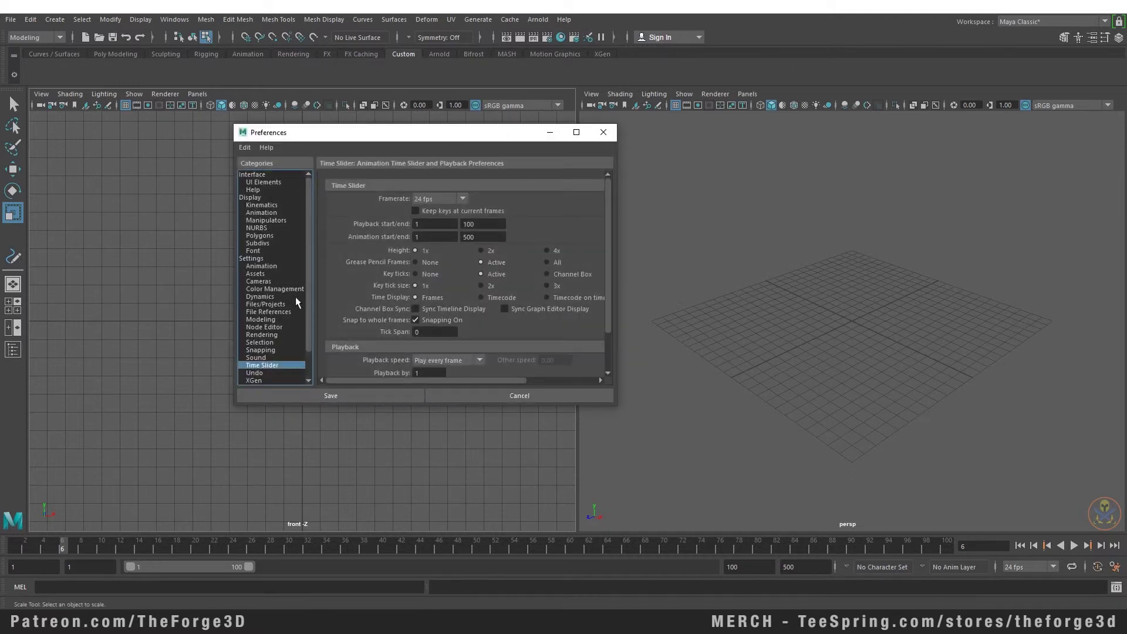
click(265, 181)
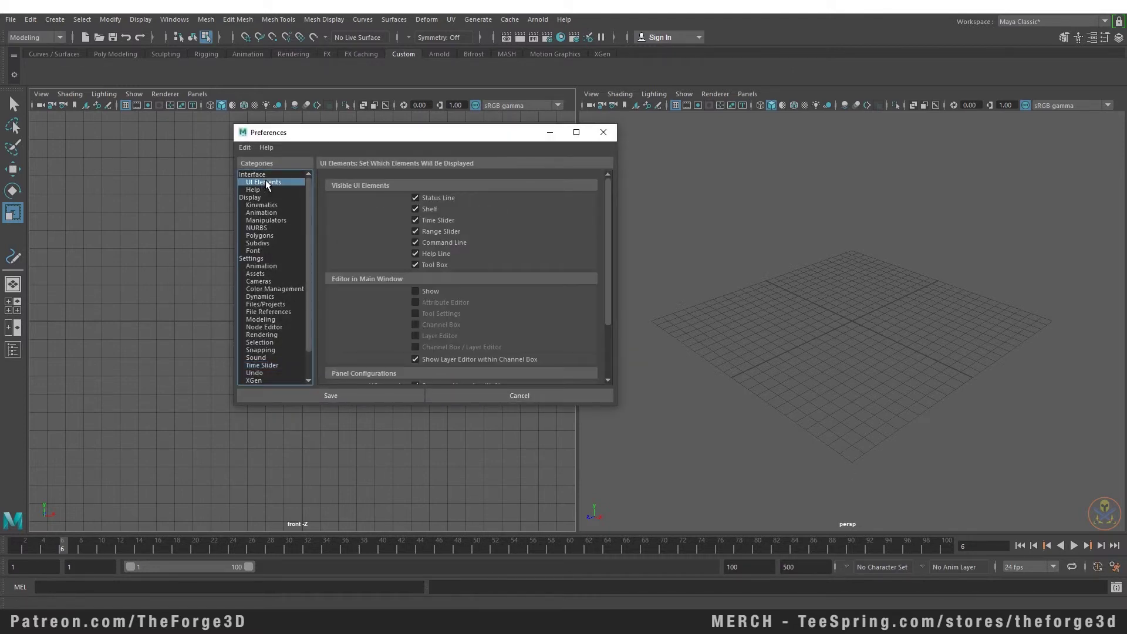
click(280, 287)
click(259, 281)
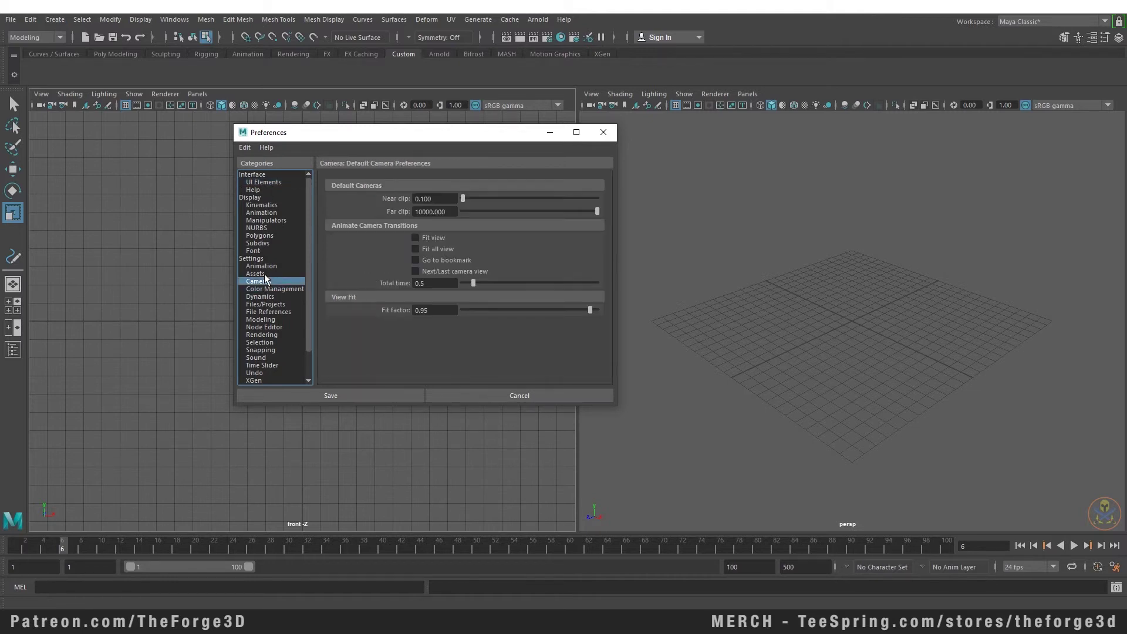
click(270, 266)
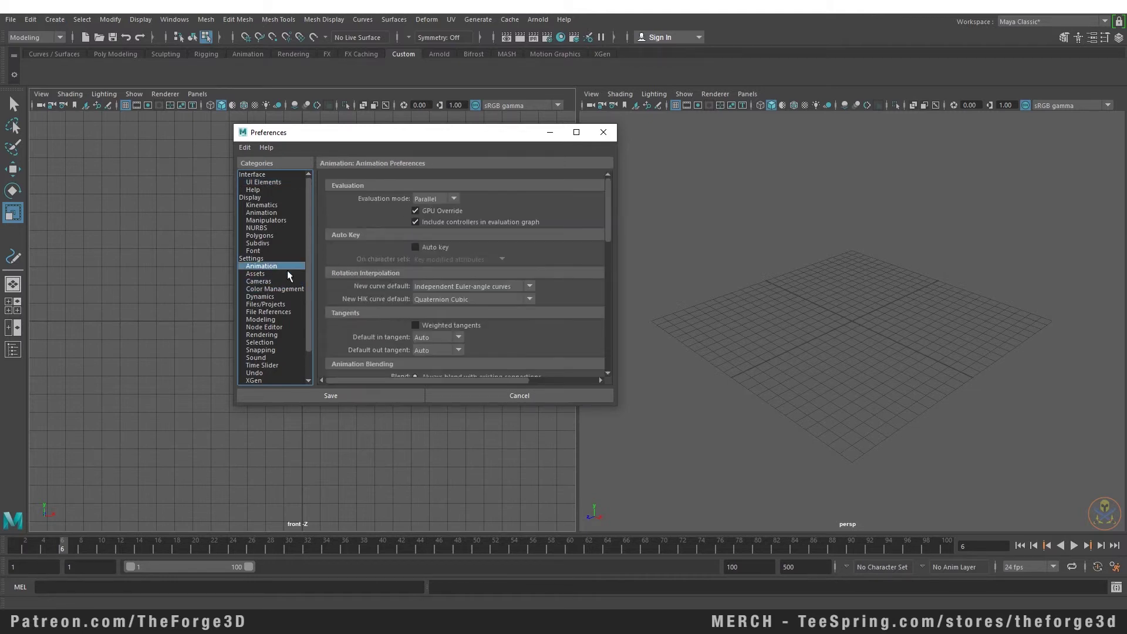
click(530, 396)
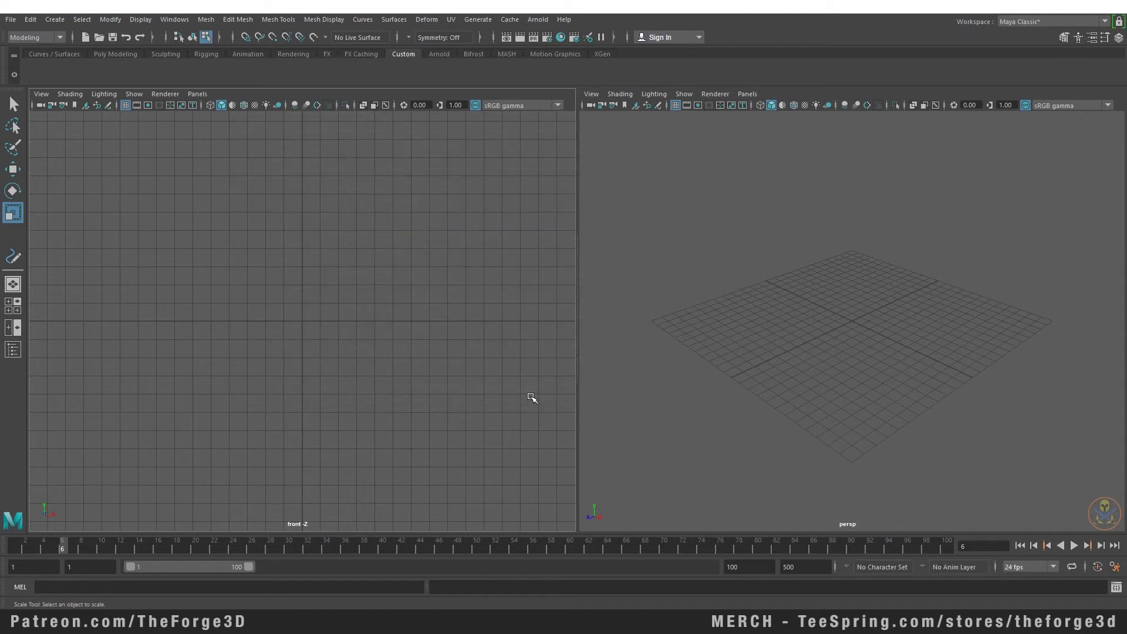
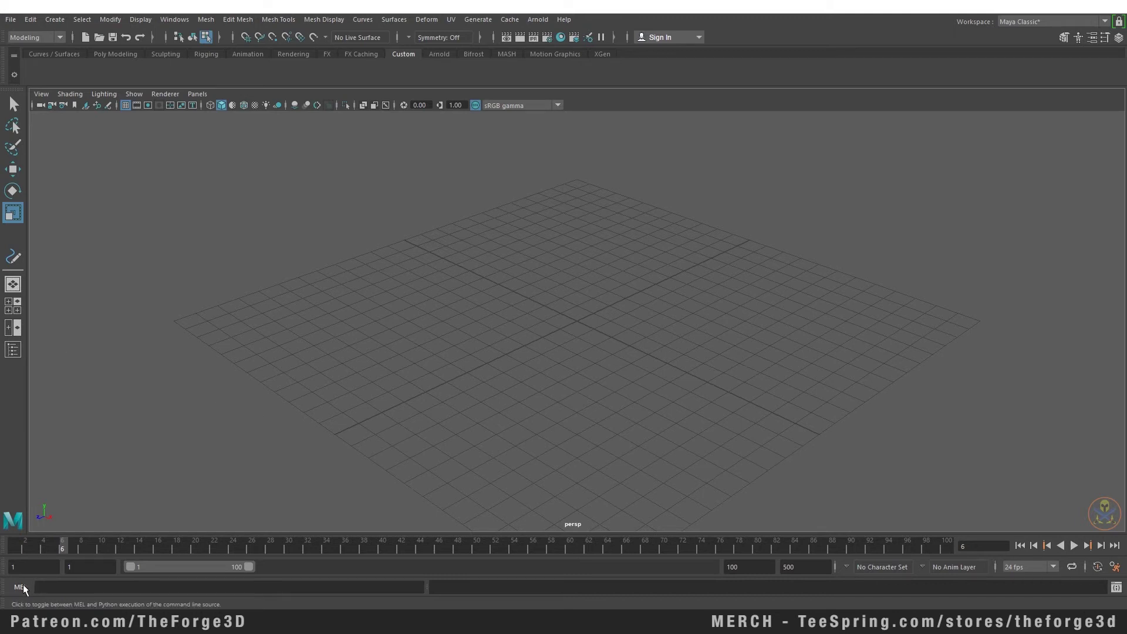
Switch the command line from MEL to Python, and view the command history in the Script Editor before closing it
click(45, 587)
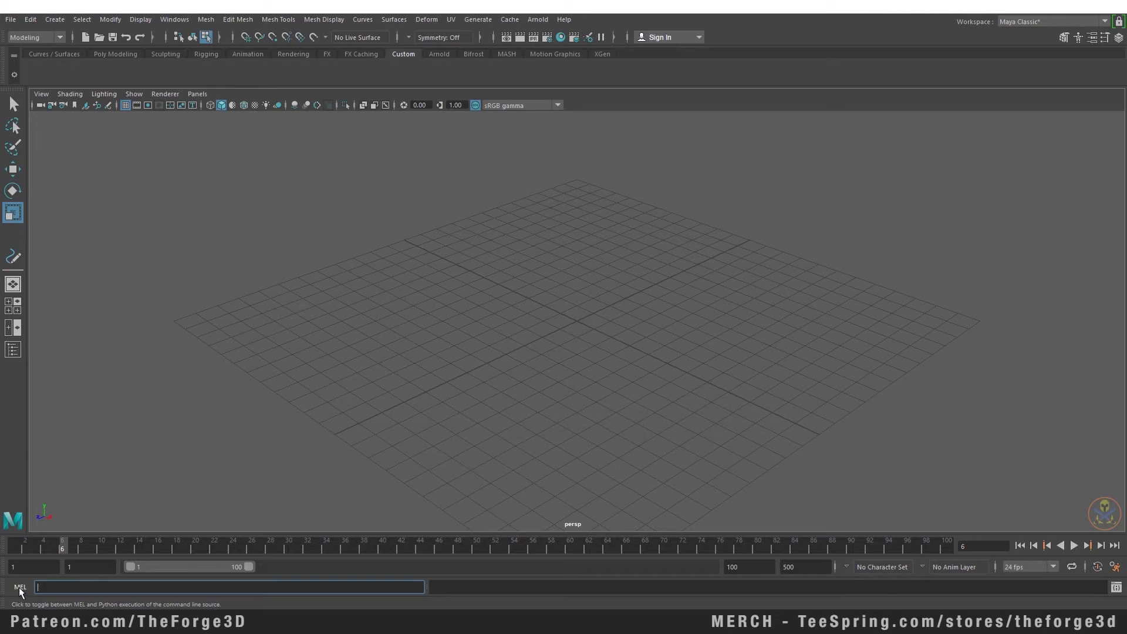
click(20, 587)
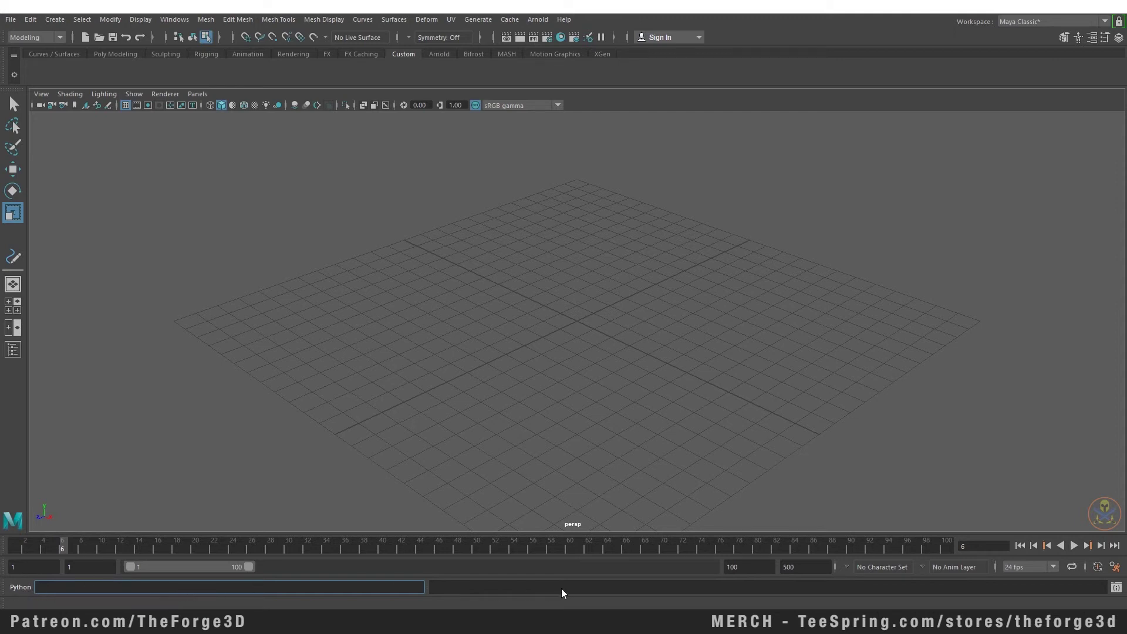
click(1116, 587)
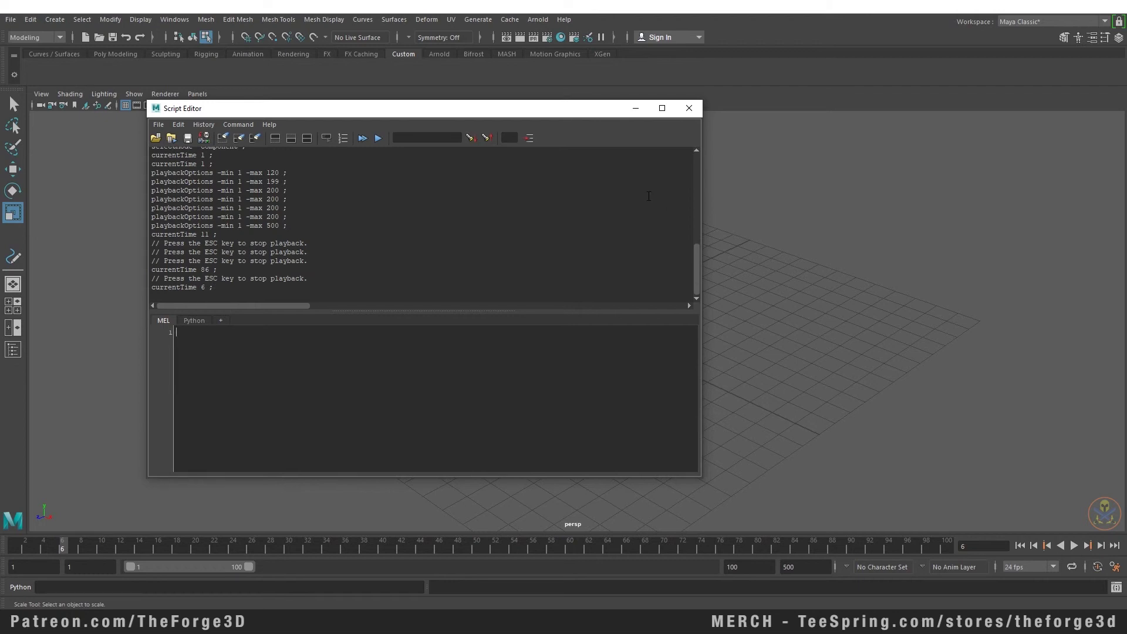
click(688, 108)
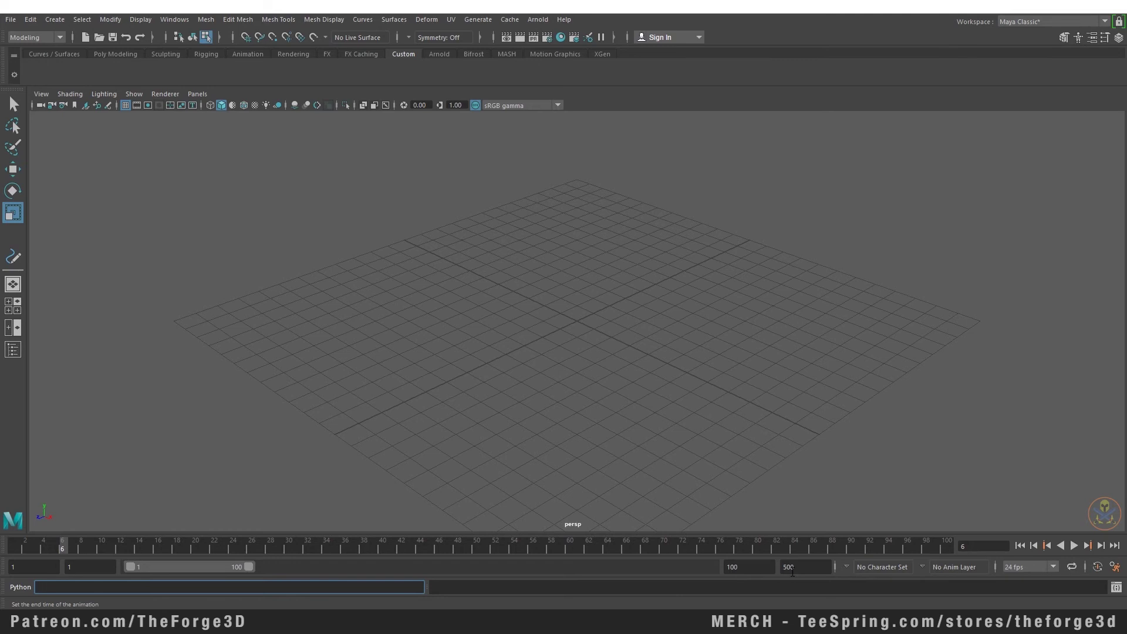
Switch from the single perspective view to the four-view layout with top, perspective, front and side views
click(572, 295)
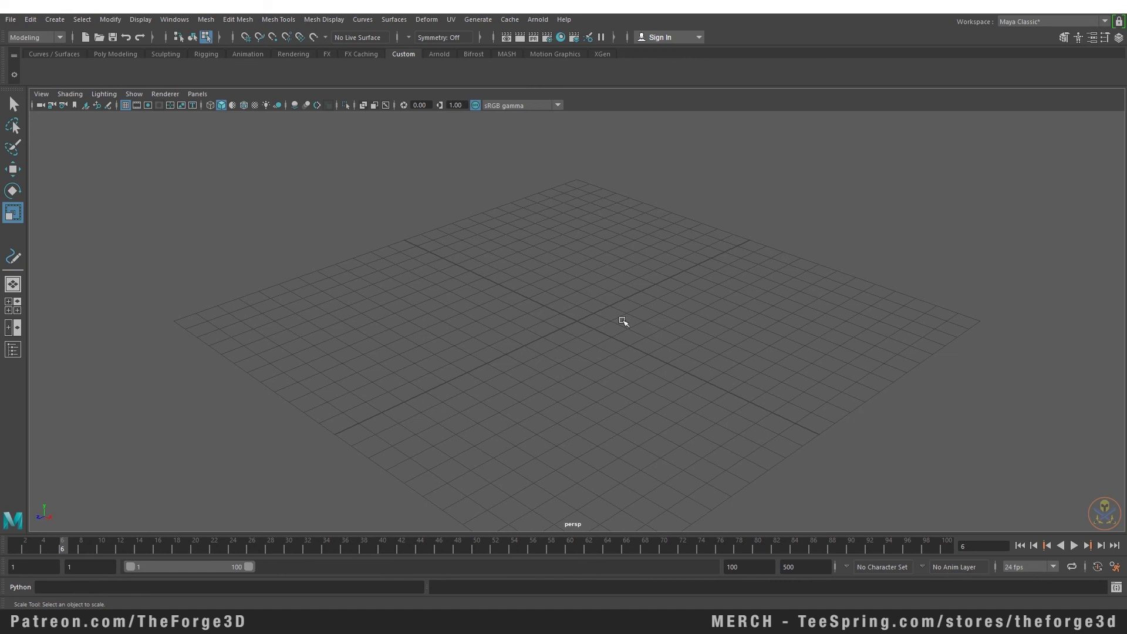
key(space)
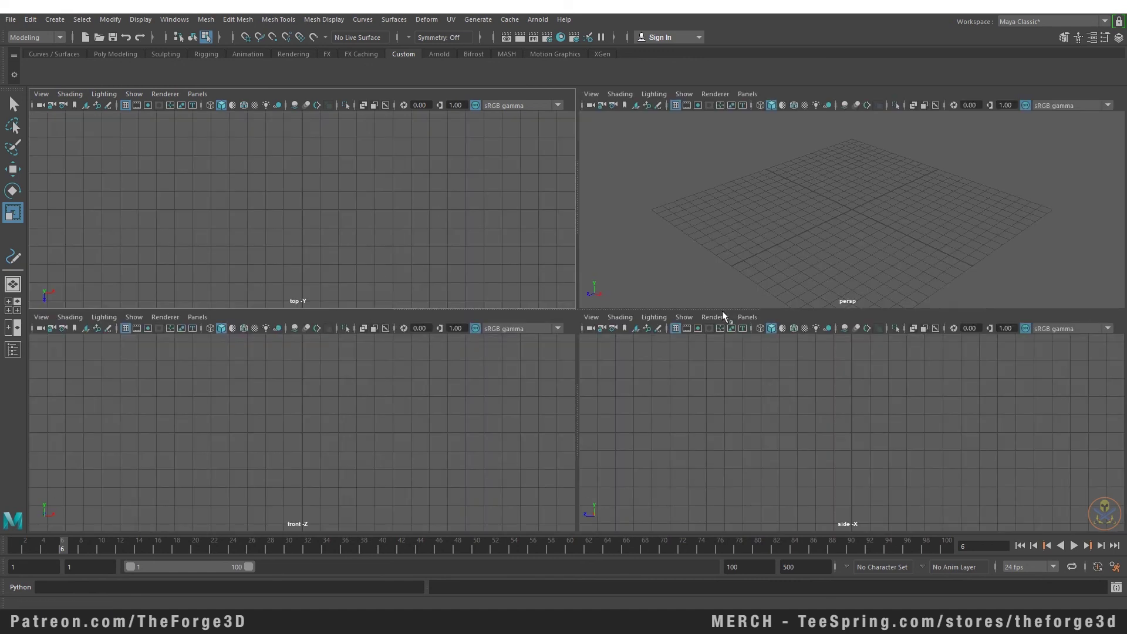